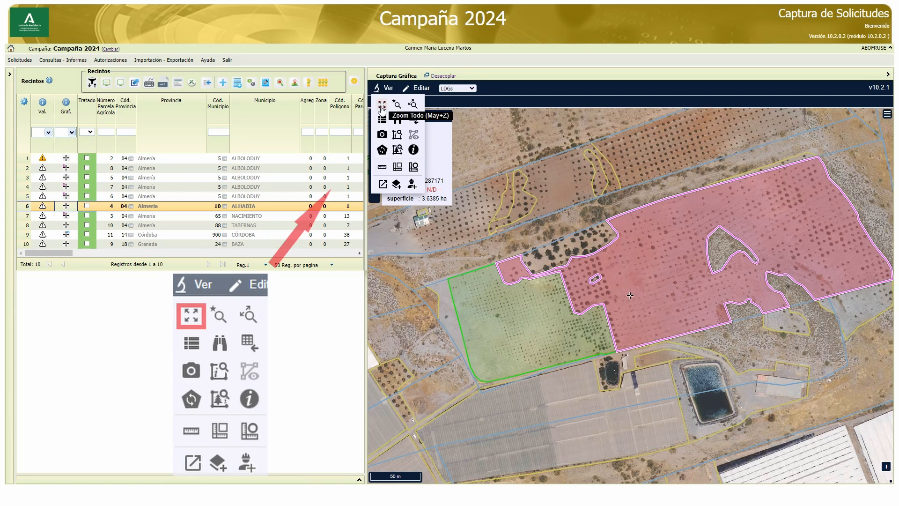
Try the map's full-extent and selected-enclosure zooms, returning to the previous view at the end
left_click(382, 105)
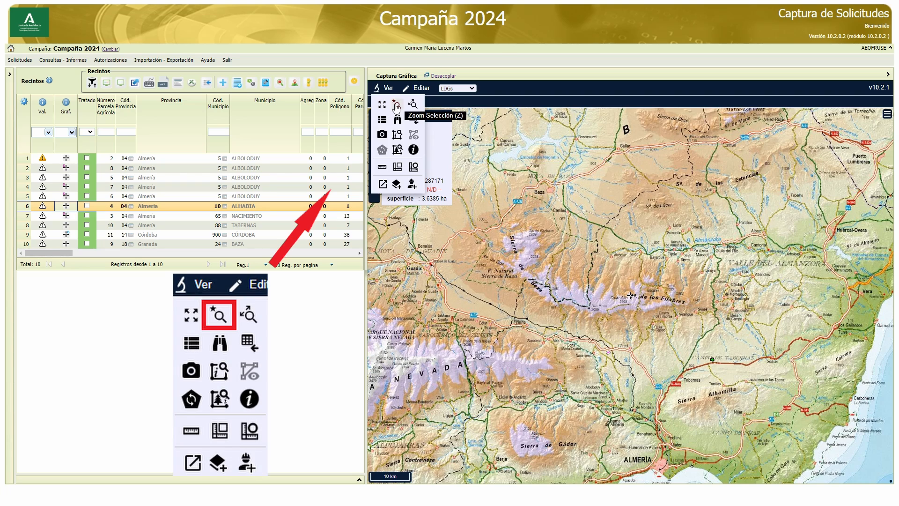
left_click(397, 106)
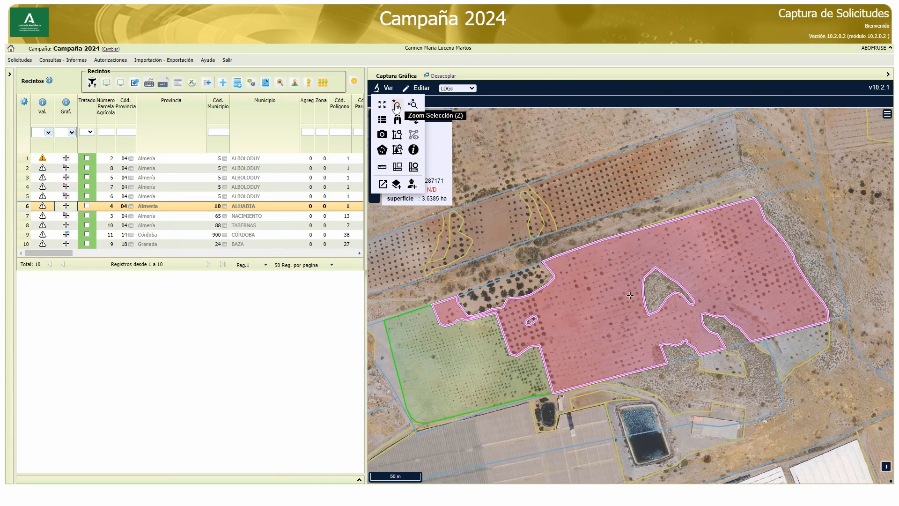
left_click(413, 105)
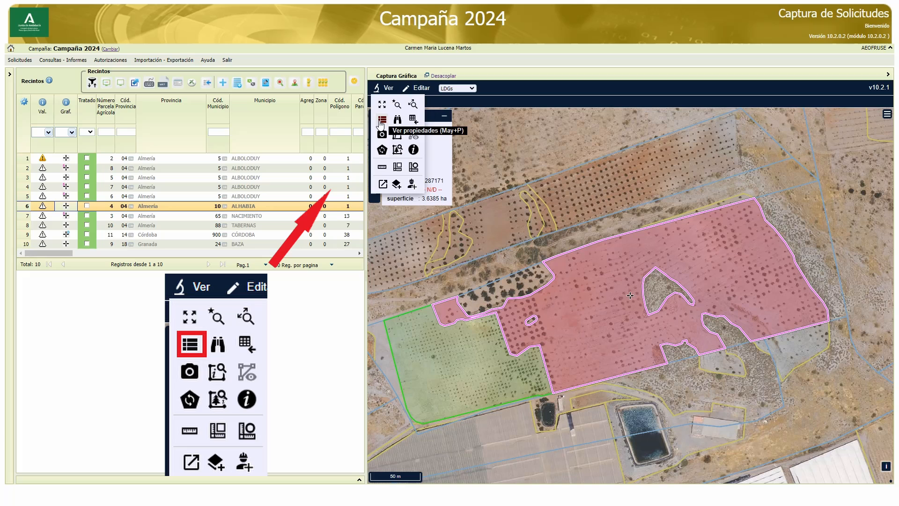
Inspect the properties of the plot north of the selected enclosure, using the Recintos SigPac layer
left_click(383, 120)
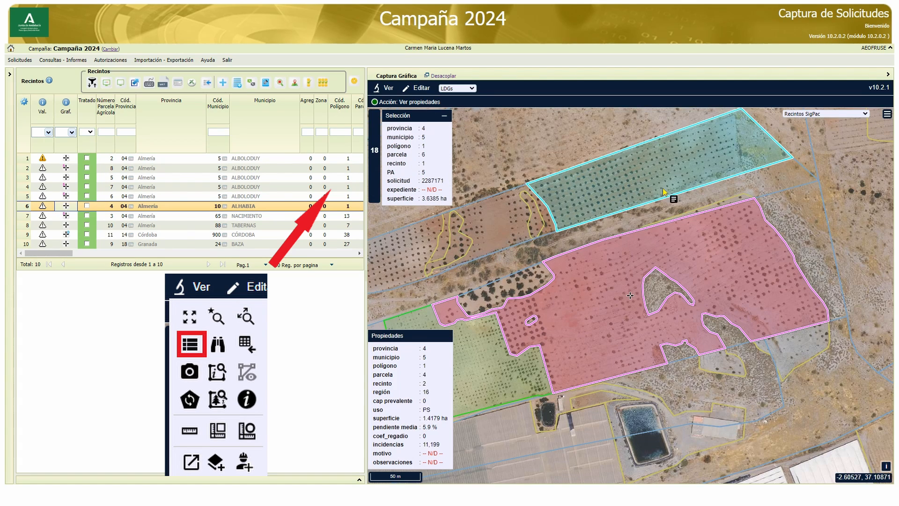
left_click(831, 114)
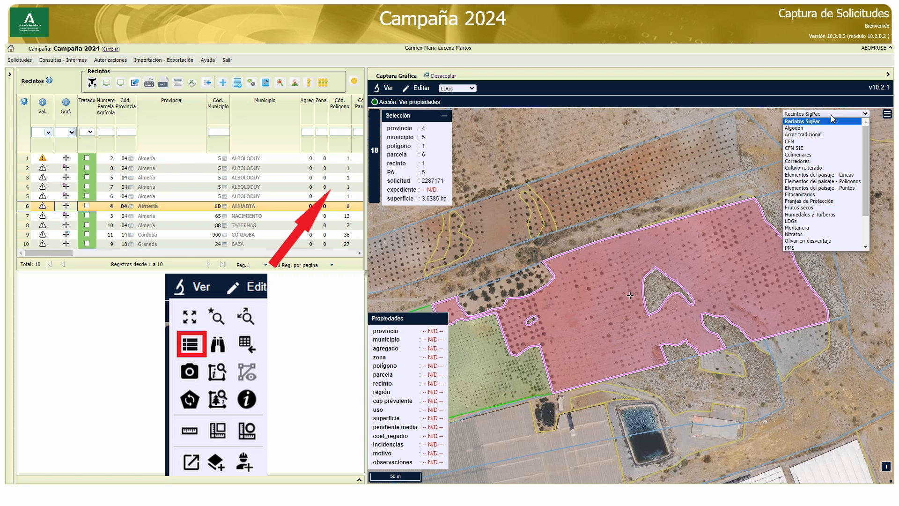
left_click(831, 115)
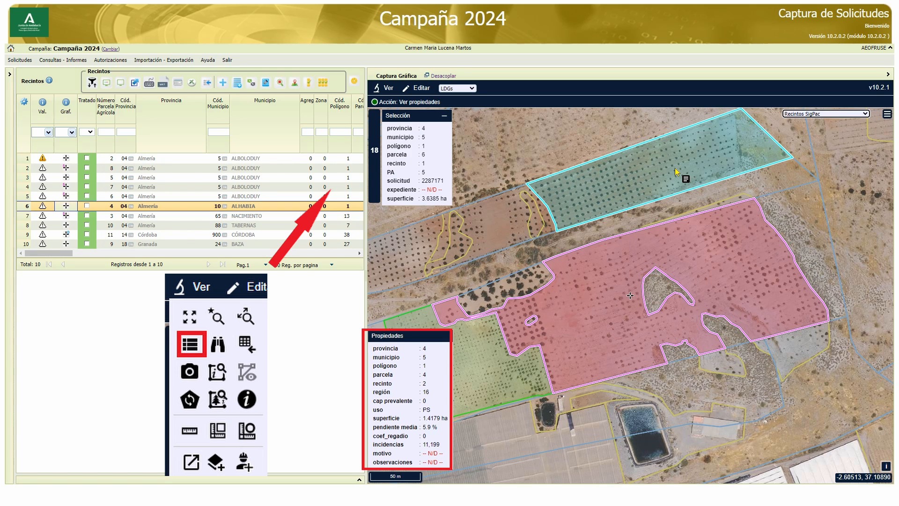
Search for the enclosure with province 14, municipality 1, polygon 1, parcel 1 and enclosure 1
left_click(387, 88)
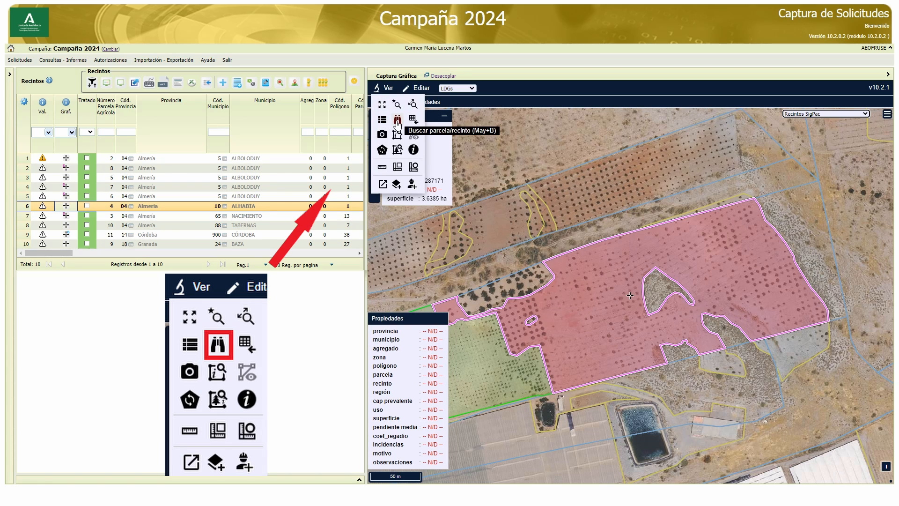
left_click(398, 123)
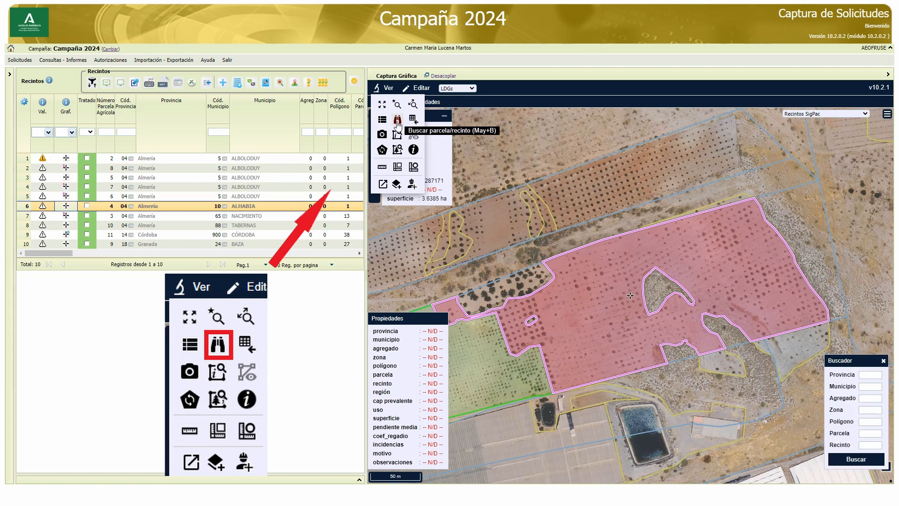
left_click(862, 376)
type("14")
key("Tab")
type("1")
key("Tab")
key("Tab")
key("Tab")
type("1")
key("Tab")
type("1")
key("Tab")
type("1")
left_click(880, 462)
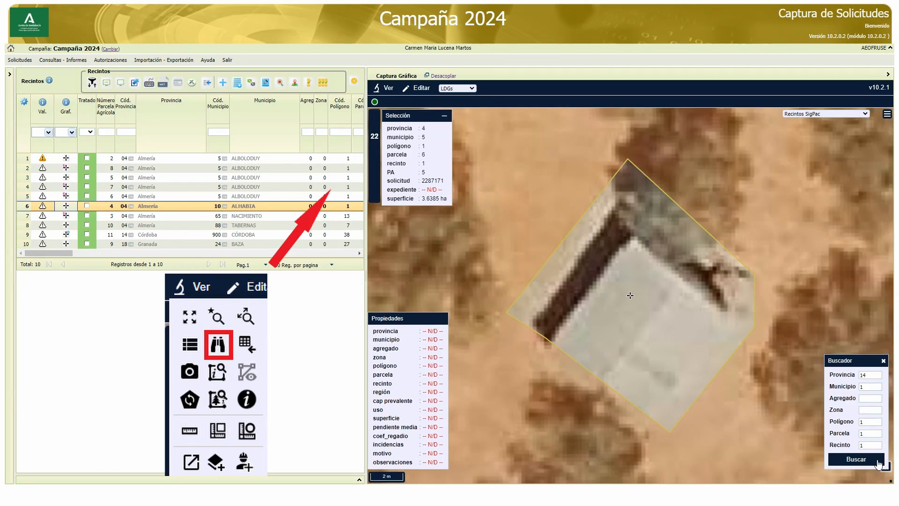
Locate the LDG of the large red plot in the enclosures table
left_click(388, 88)
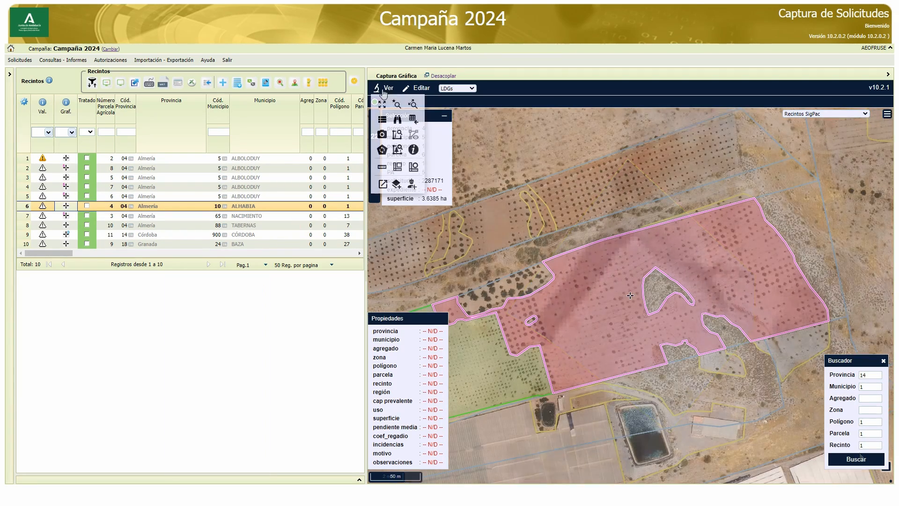
left_click(414, 123)
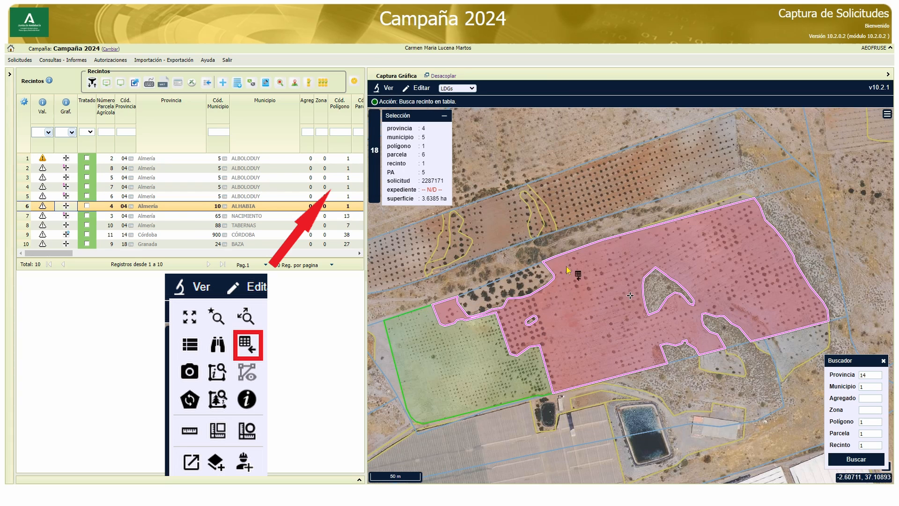
left_click(603, 318)
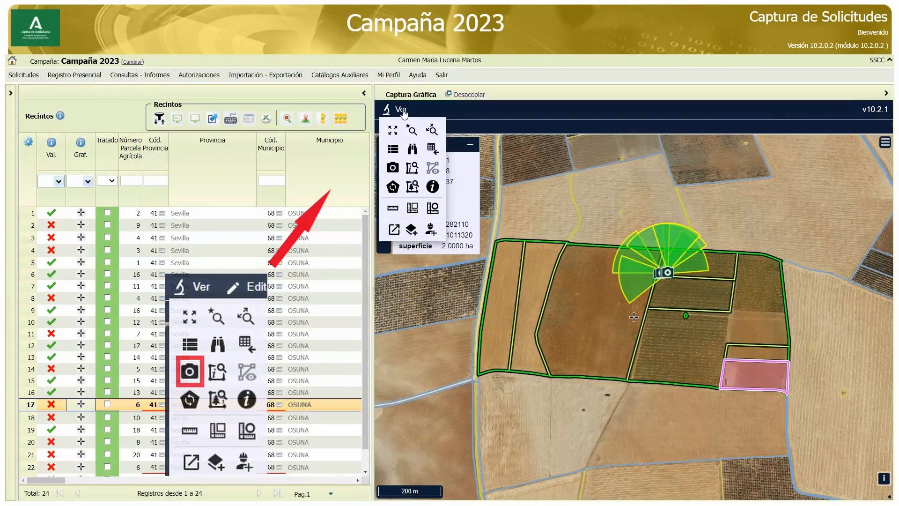
View the georeferenced photographs taken around the Osuna enclosures
left_click(392, 167)
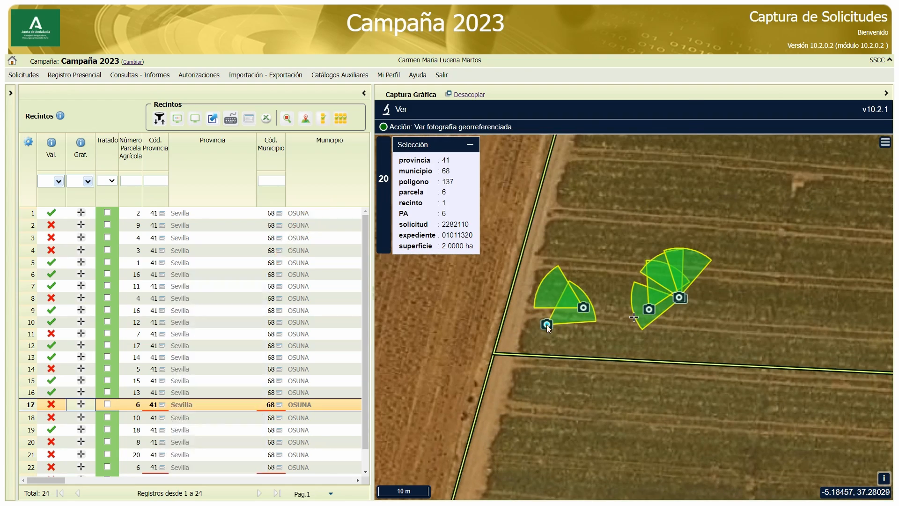
left_click(546, 325)
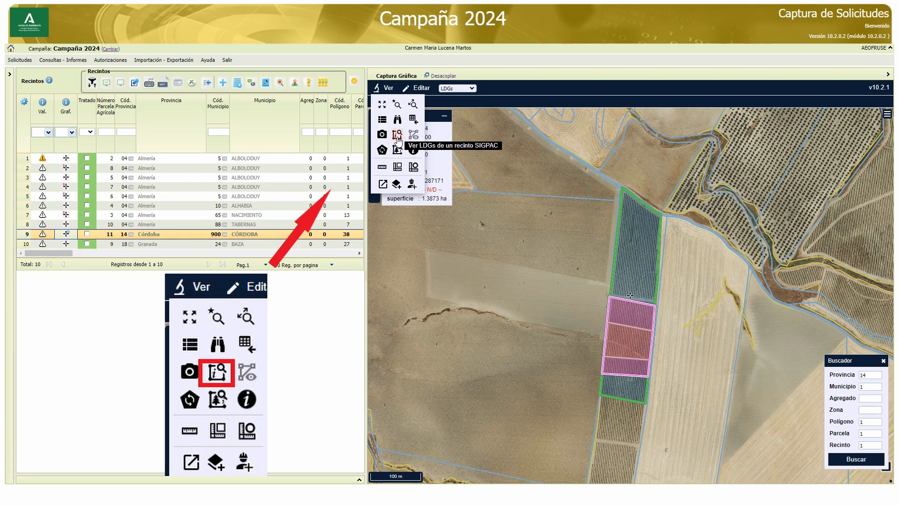
List the LDGs of the selected Córdoba SIGPAC enclosure and update the map's SigPac geometries
left_click(397, 136)
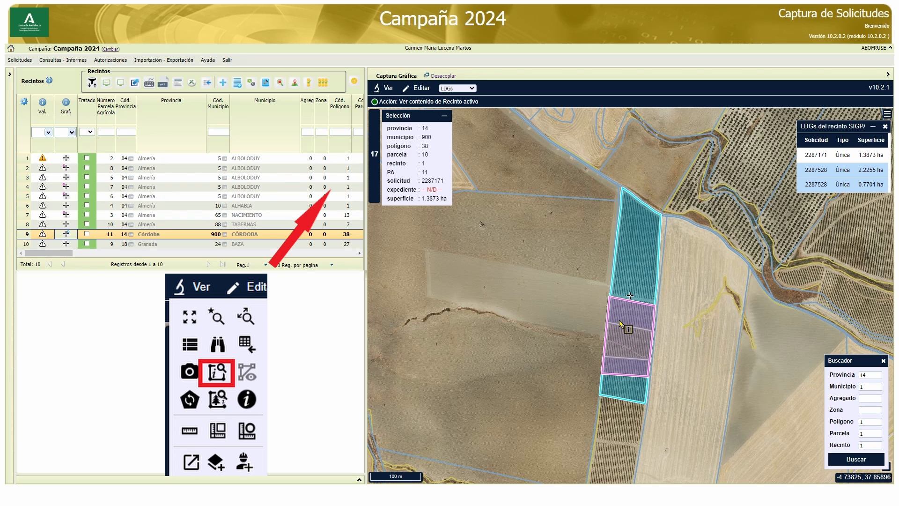
left_click(385, 88)
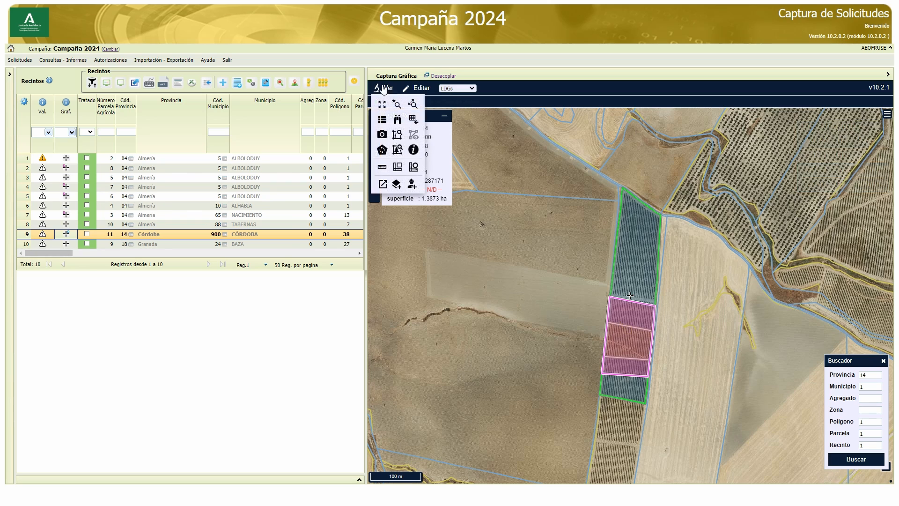
left_click(382, 150)
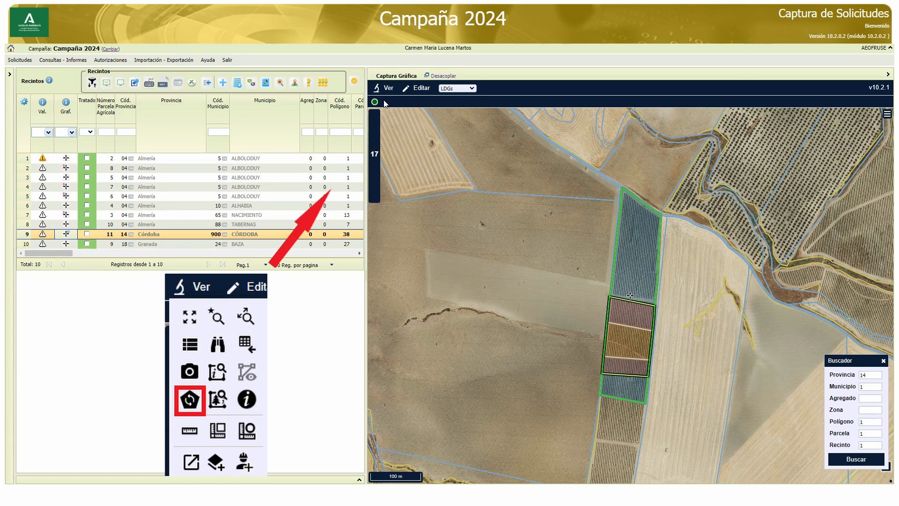
View the tree count for the large red enclosure in Alboloduy
left_click(385, 88)
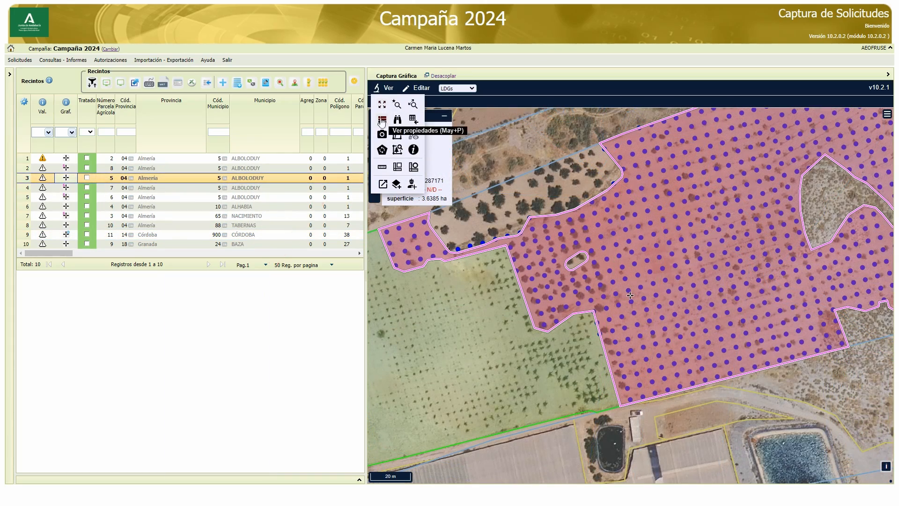
left_click(398, 153)
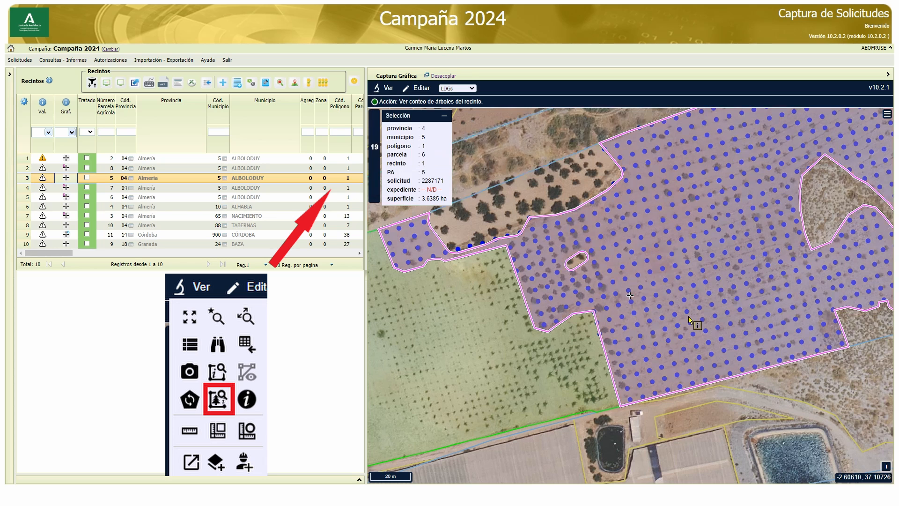
left_click(667, 299)
scroll(668, 302, "up", 1)
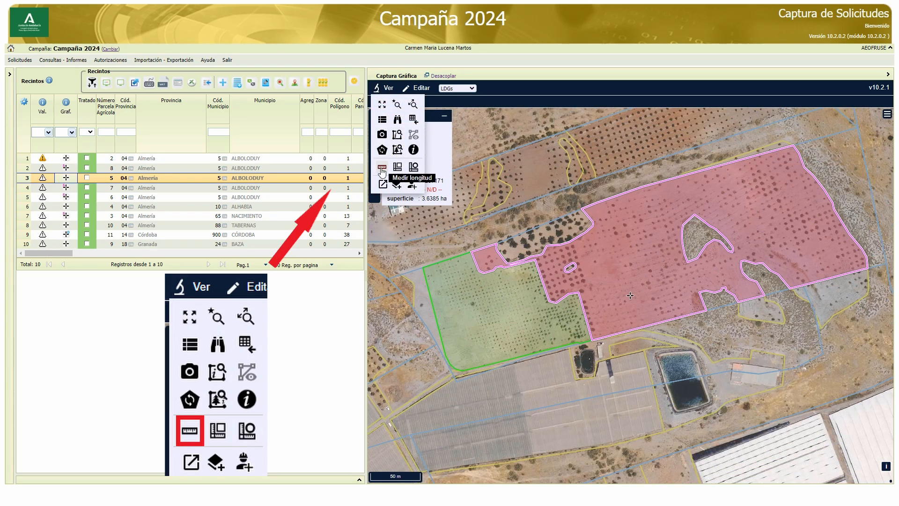
Measure a straight west-to-east length inside the green plot
left_click(382, 170)
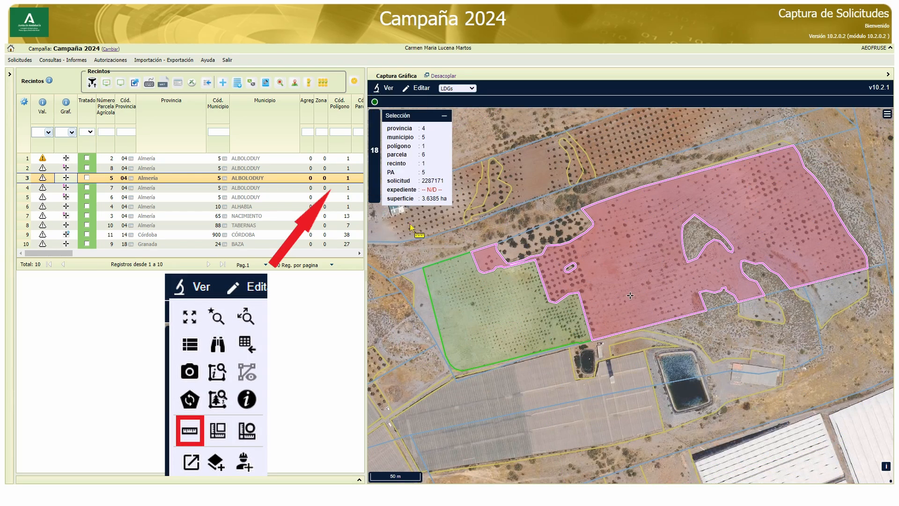
left_click(448, 306)
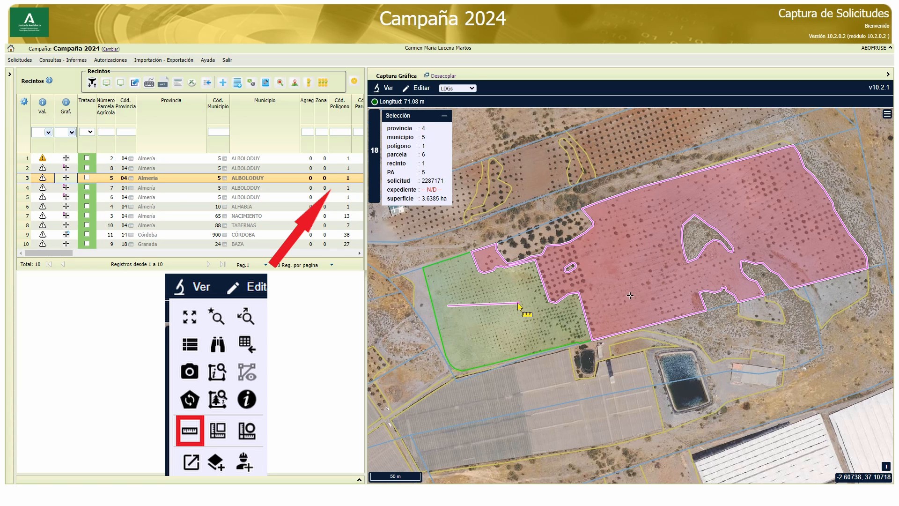
double_click(518, 304)
Measure the area of a four-sided section in the green plot's northwest corner
left_click(383, 88)
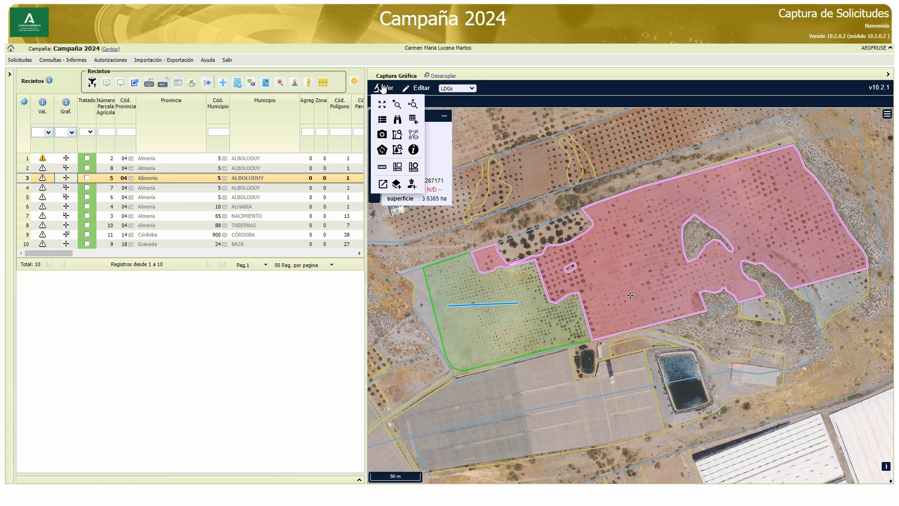
left_click(397, 168)
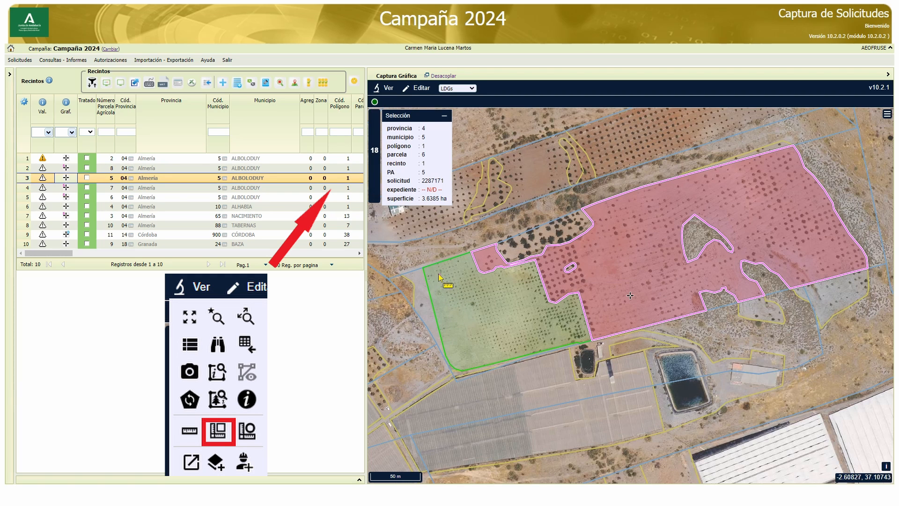
left_click(439, 274)
left_click(445, 308)
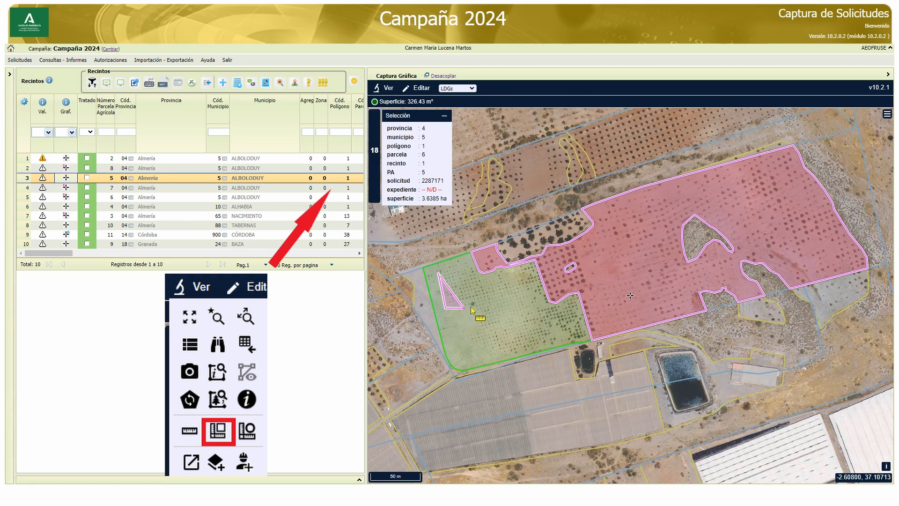
left_click(482, 302)
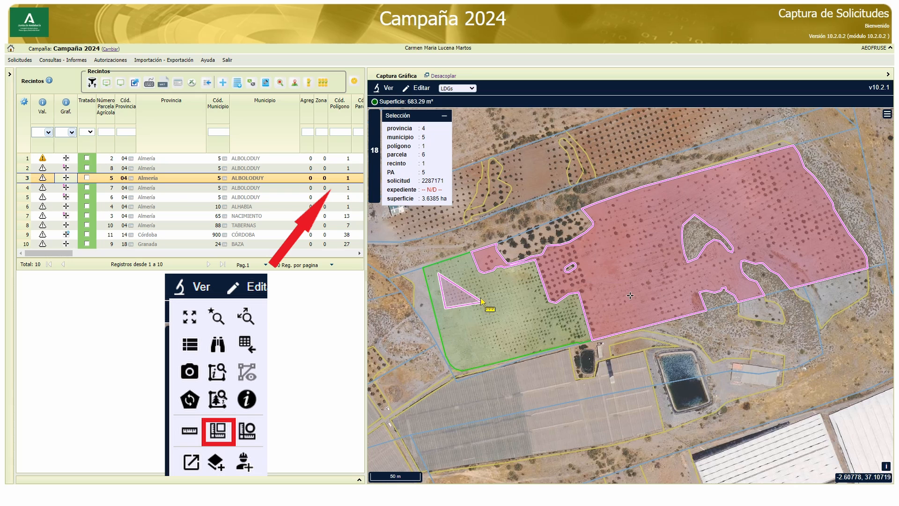
double_click(471, 274)
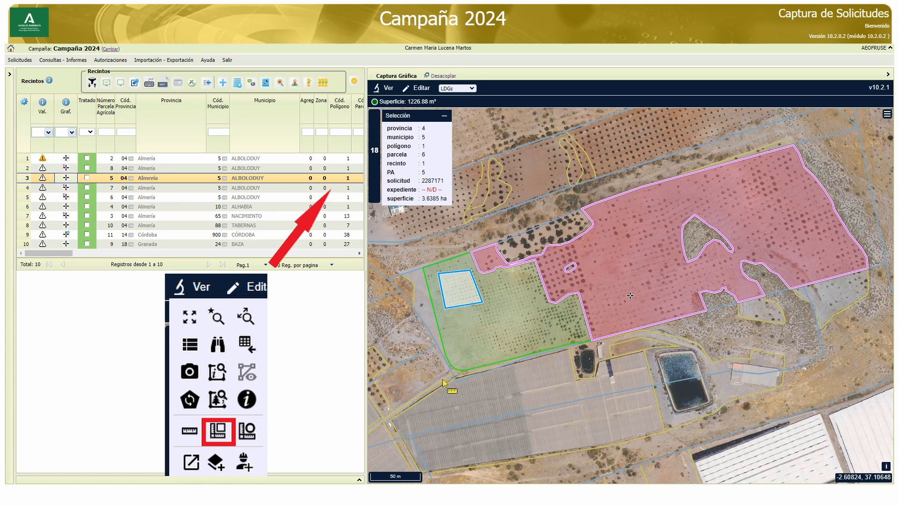
Measure a second four-sided area in the southern part of the green plot and clear the measured shapes
left_click(468, 321)
left_click(475, 357)
left_click(513, 348)
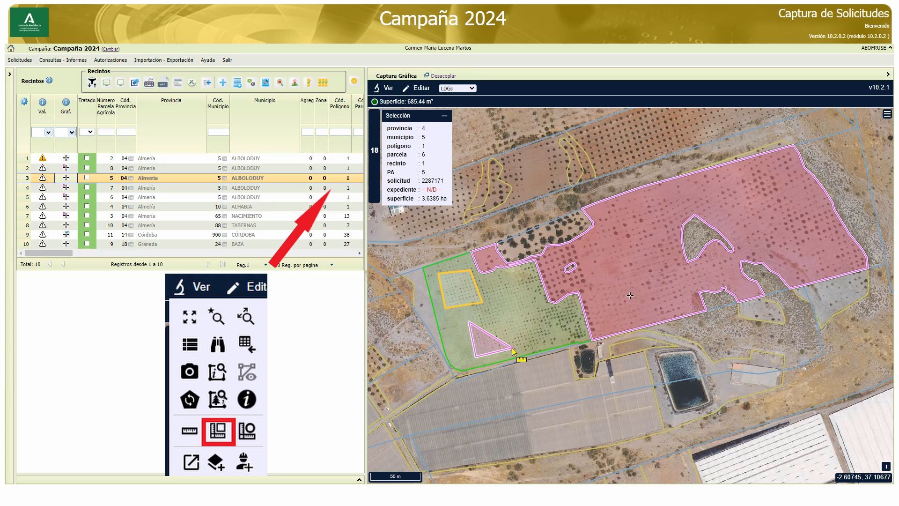
double_click(510, 316)
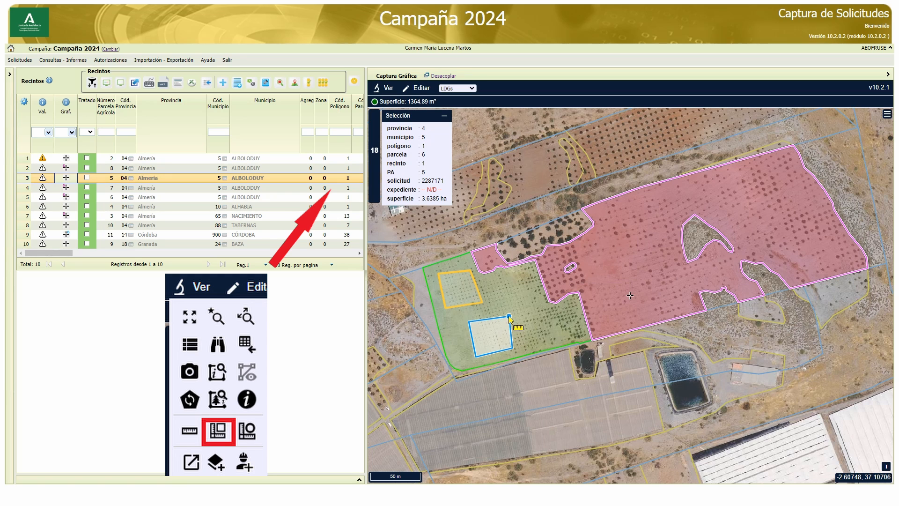
mouse_move(378, 92)
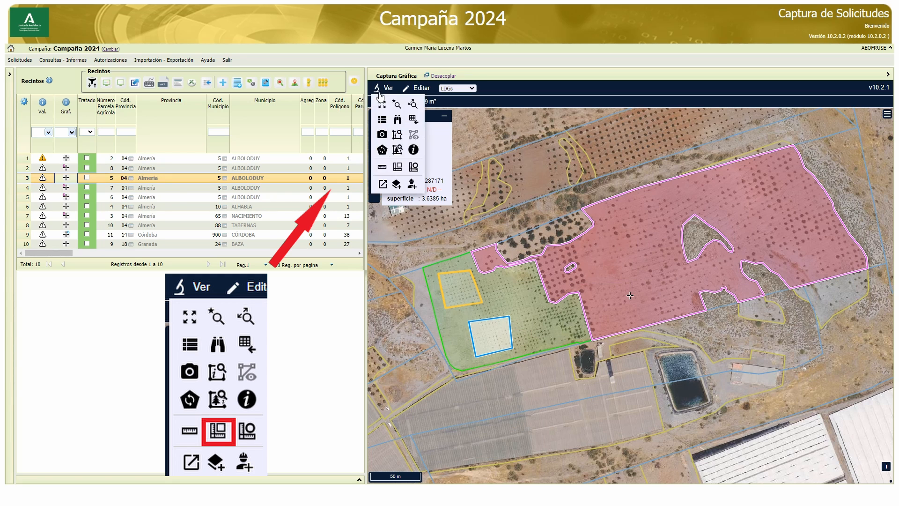
left_click(398, 167)
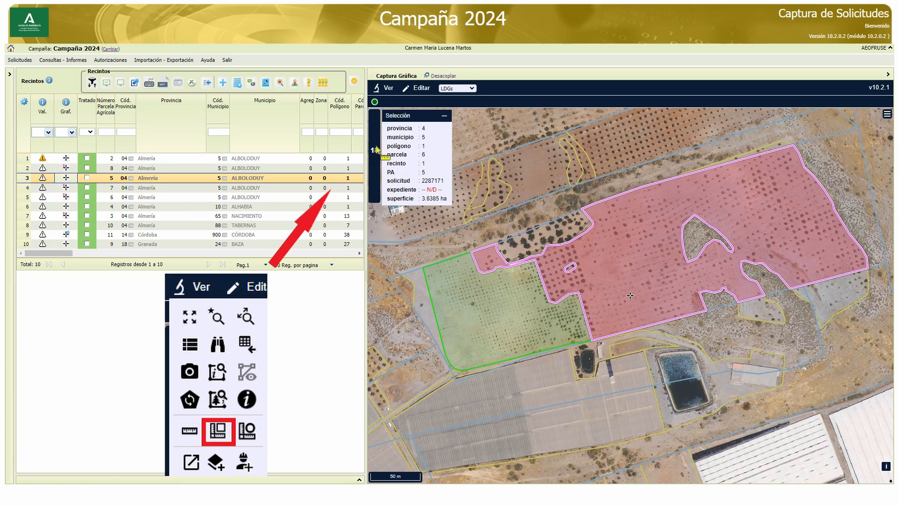
Select the Tabernas enclosure and measure the circular area of its large dark round patch
left_click(345, 225)
mouse_move(392, 92)
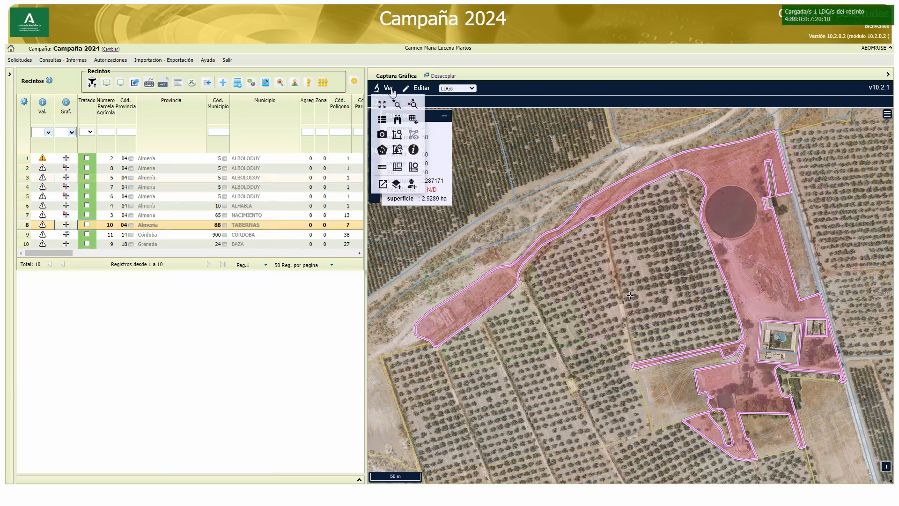
left_click(414, 168)
left_click(732, 214)
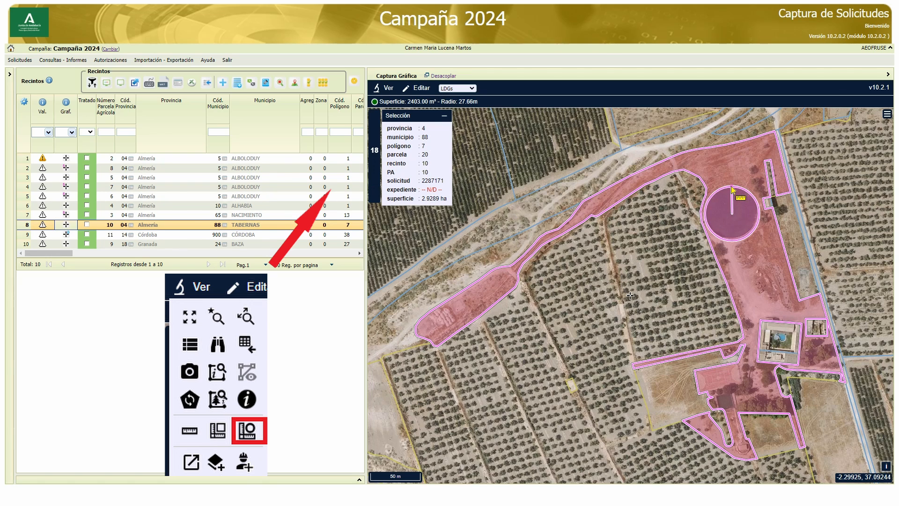
left_click(733, 188)
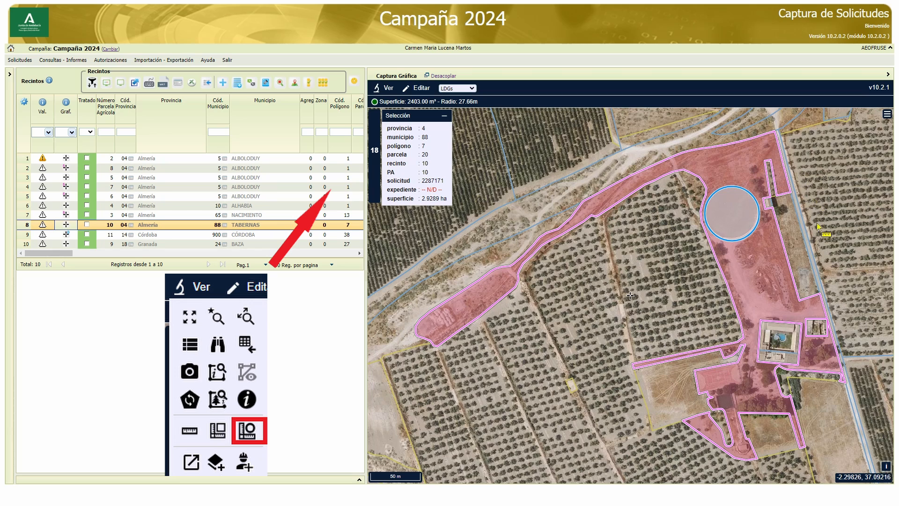
Measure a smaller circular area on the bare ground south of the dark round patch and clear the measured shapes
left_click(757, 277)
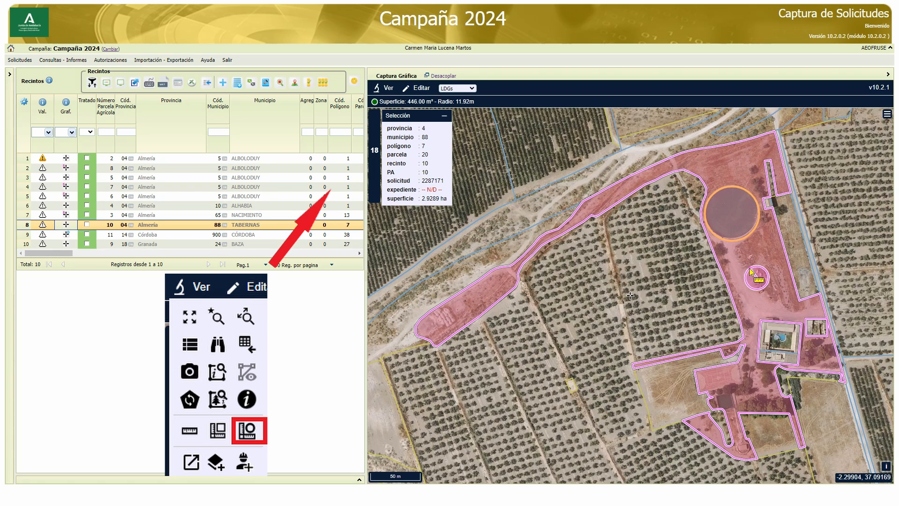
left_click(749, 271)
left_click(384, 89)
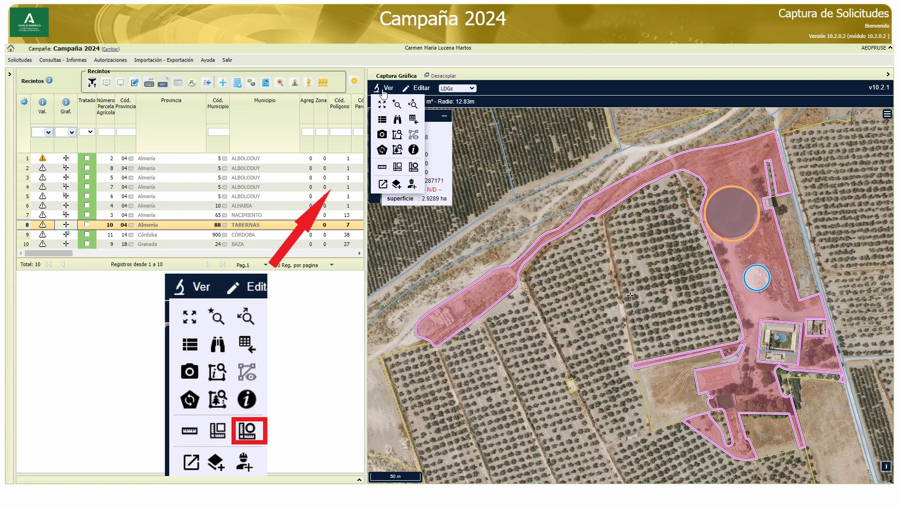
left_click(413, 166)
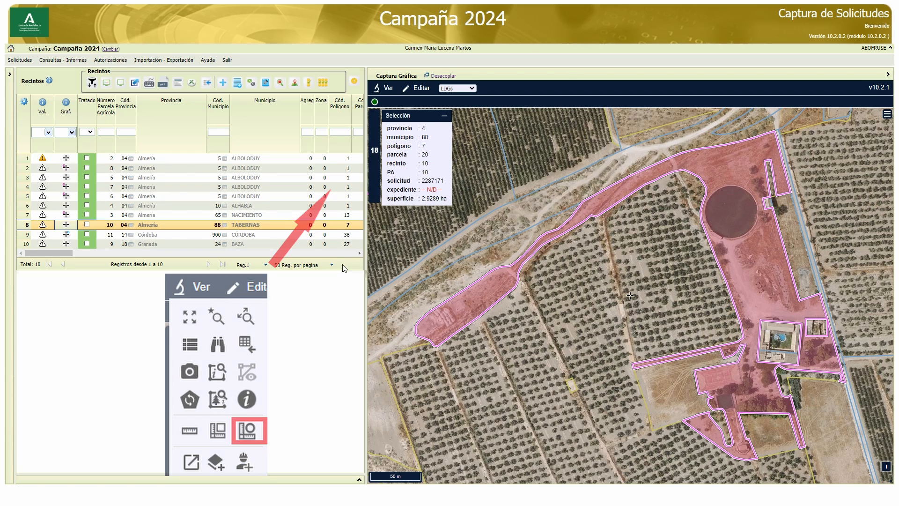
Query the cadastral information of the Tabernas parcel at a point just north of its dark round patch
left_click(388, 89)
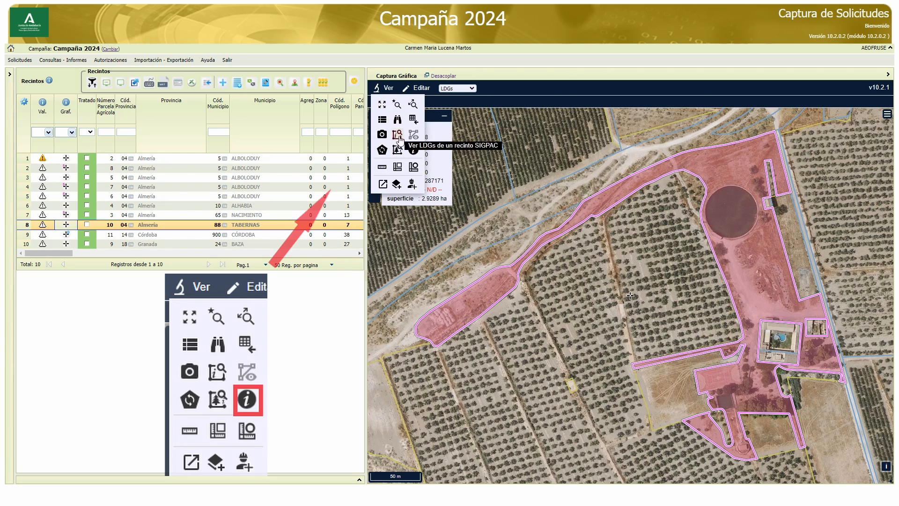
left_click(413, 150)
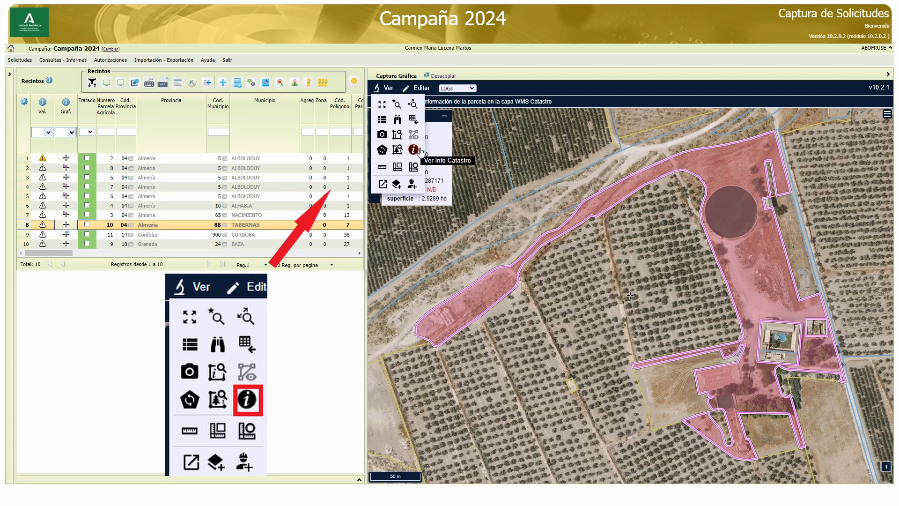
left_click(736, 171)
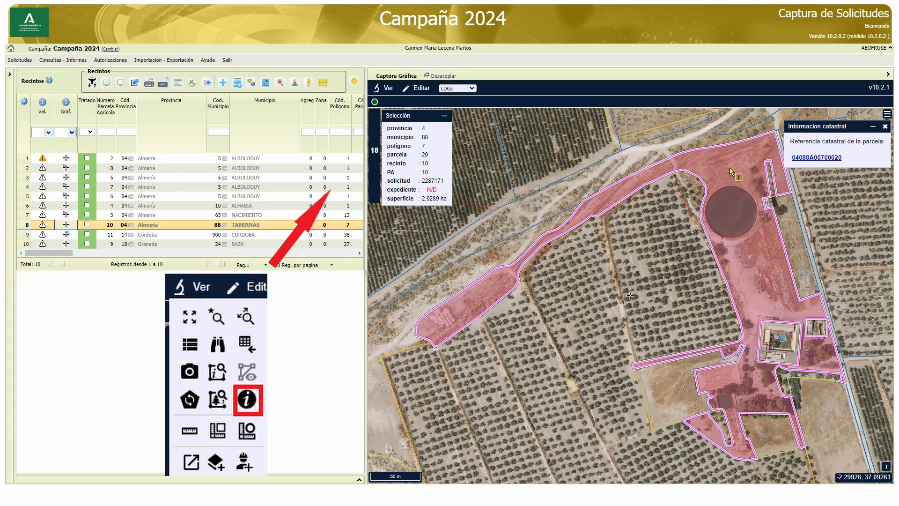
Undock the map viewer into a separate window and close that window
left_click(386, 88)
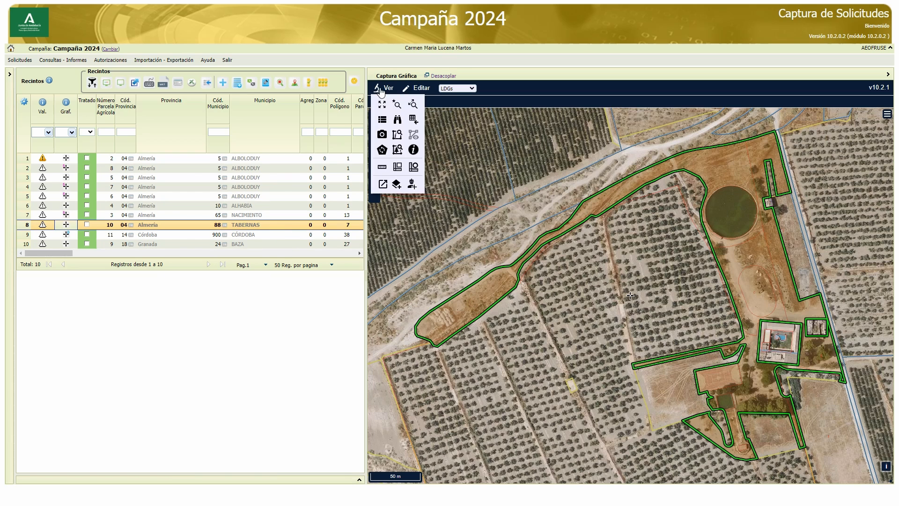
left_click(383, 184)
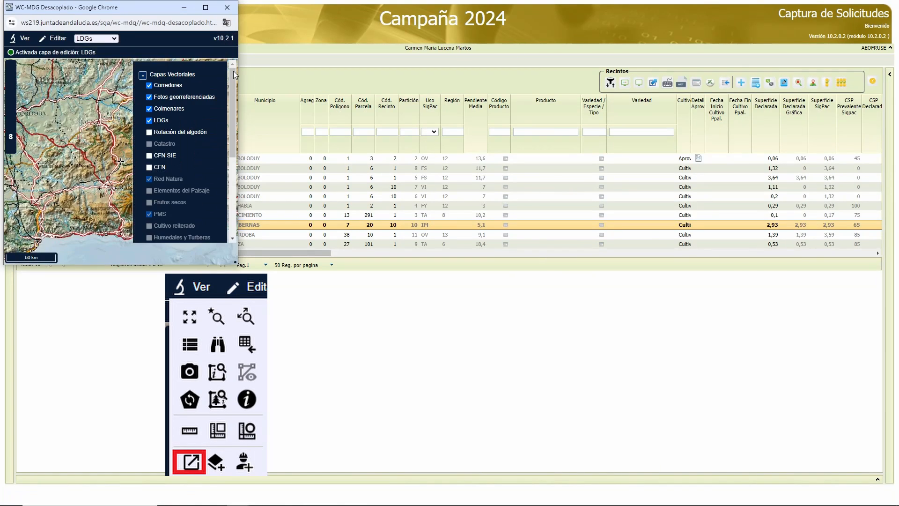
left_click(228, 9)
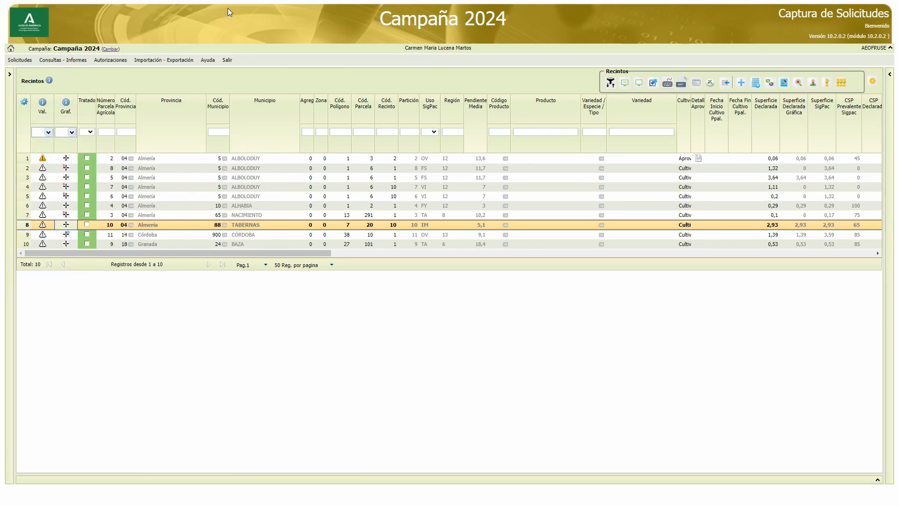
Load shapefileSolicitudes as a Shape/WKT layer with SRID 4326 - ETRS89 and zoom to the layer
left_click(386, 88)
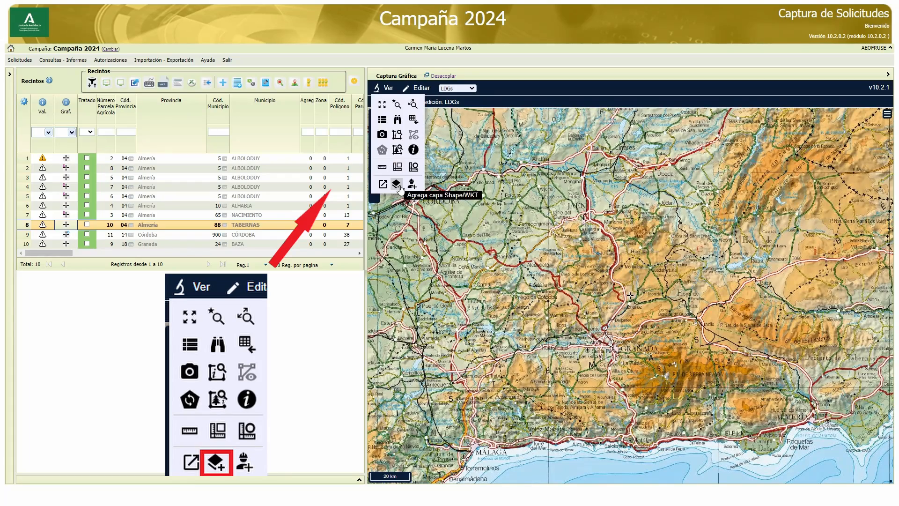
left_click(398, 186)
left_click(760, 141)
double_click(149, 75)
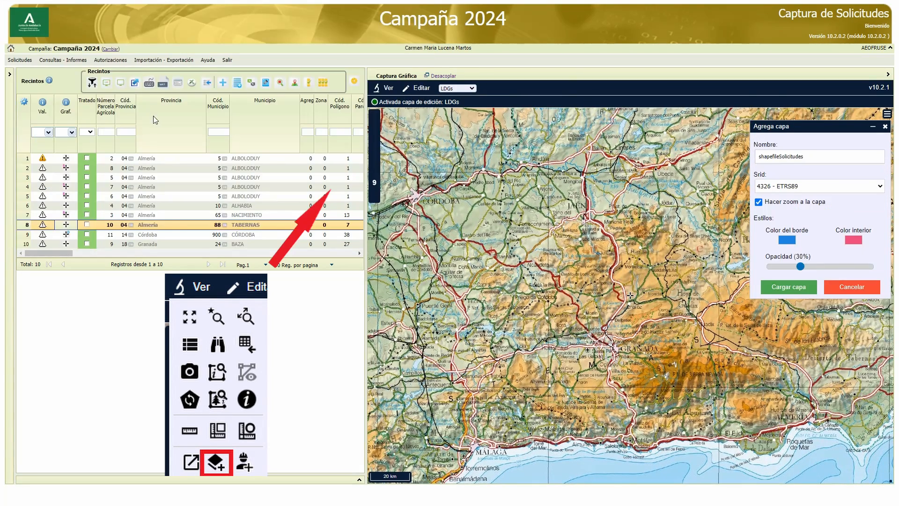
left_click(782, 287)
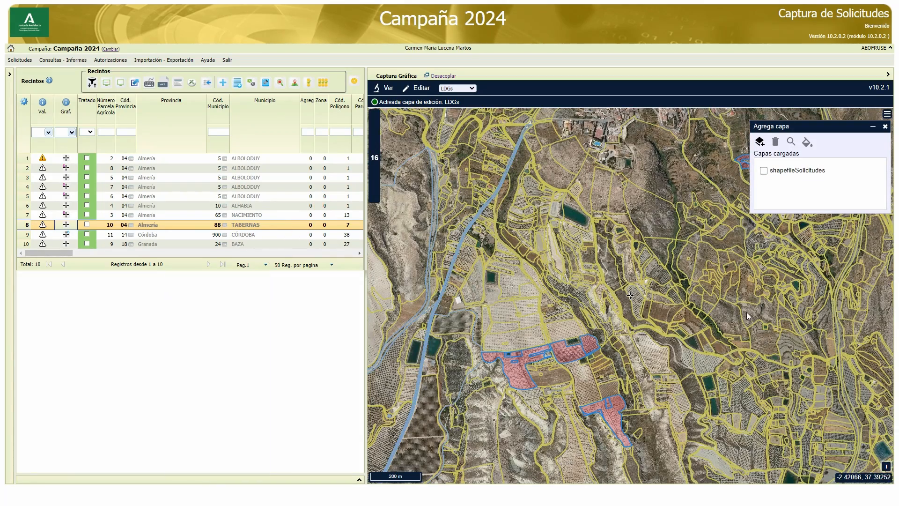
Activate all working enclosures in the map view and save the pending graphic changes
left_click(392, 89)
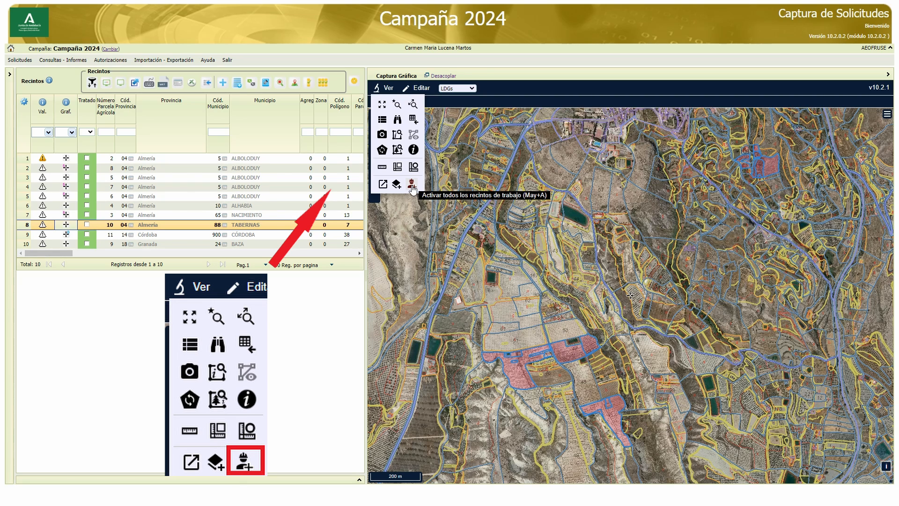
left_click(412, 185)
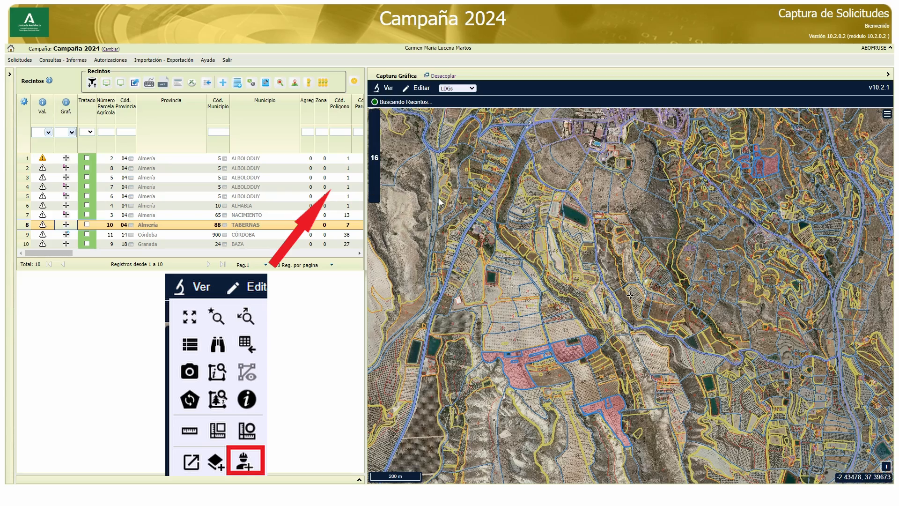
left_click(420, 88)
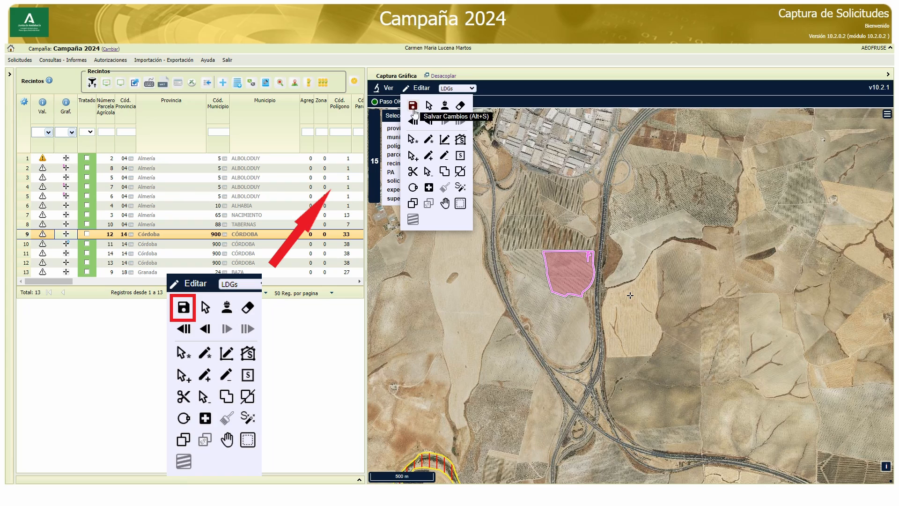
left_click(413, 109)
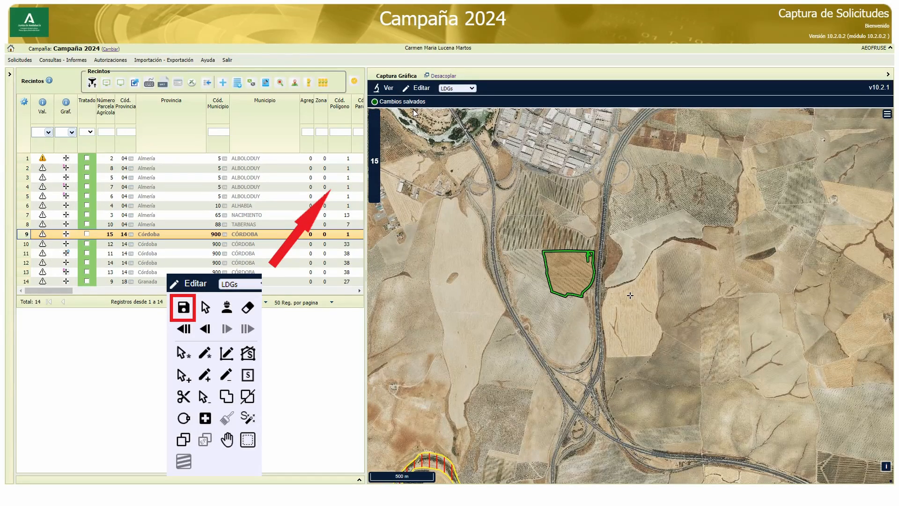
Select the LDG of the Córdoba plot just west of the motorway
left_click(417, 87)
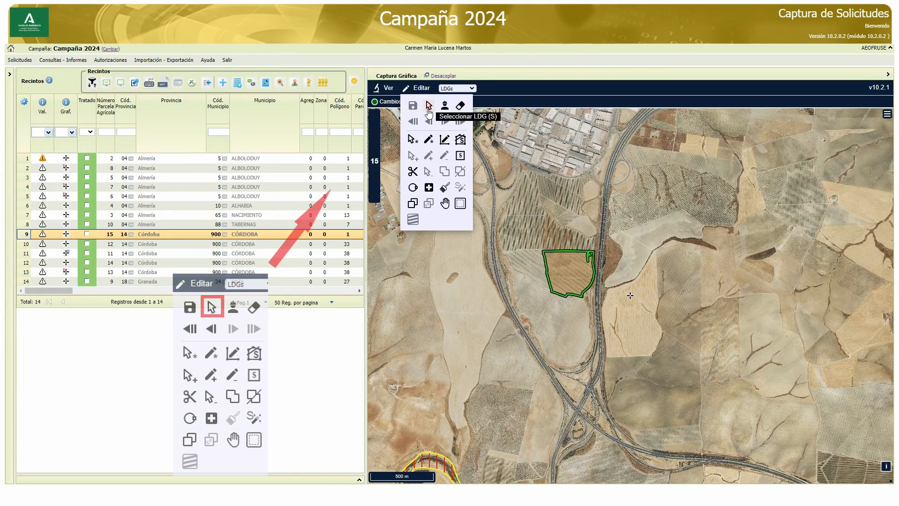
left_click(429, 107)
left_click(570, 275)
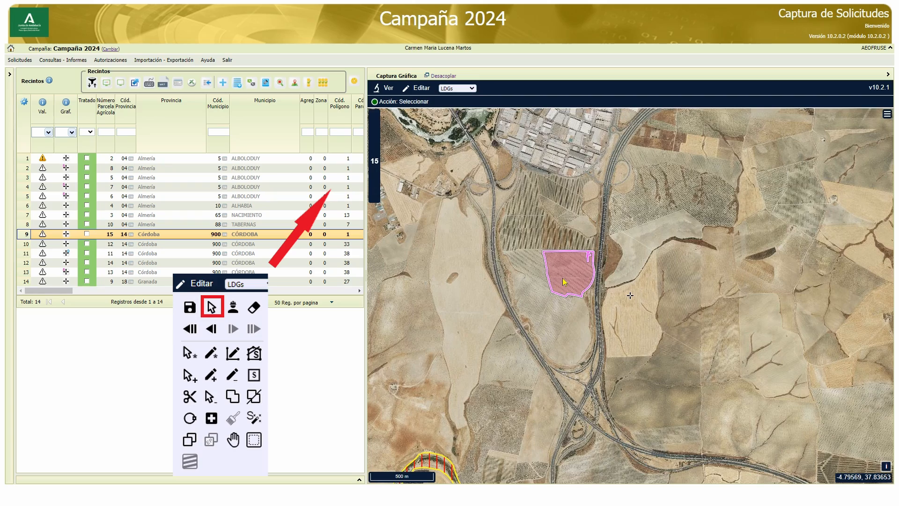
scroll(572, 276, "up", 1)
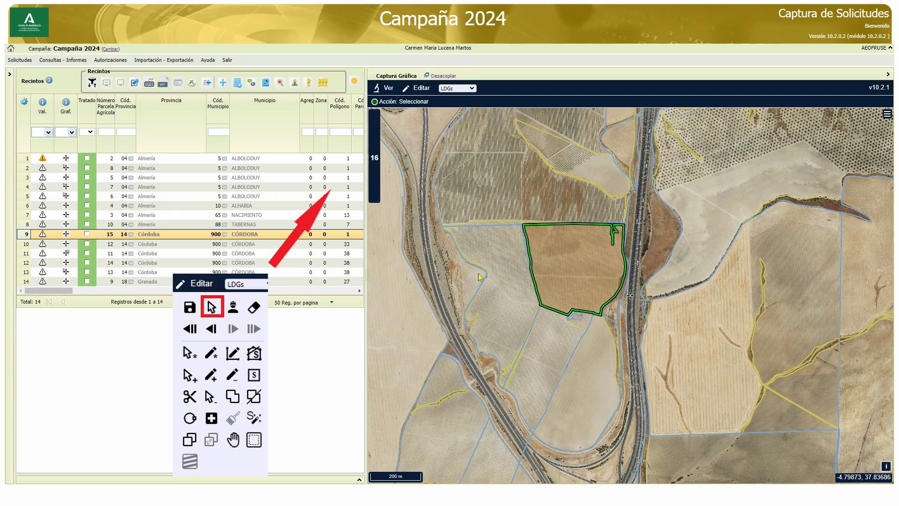
scroll(587, 241, "up", 1)
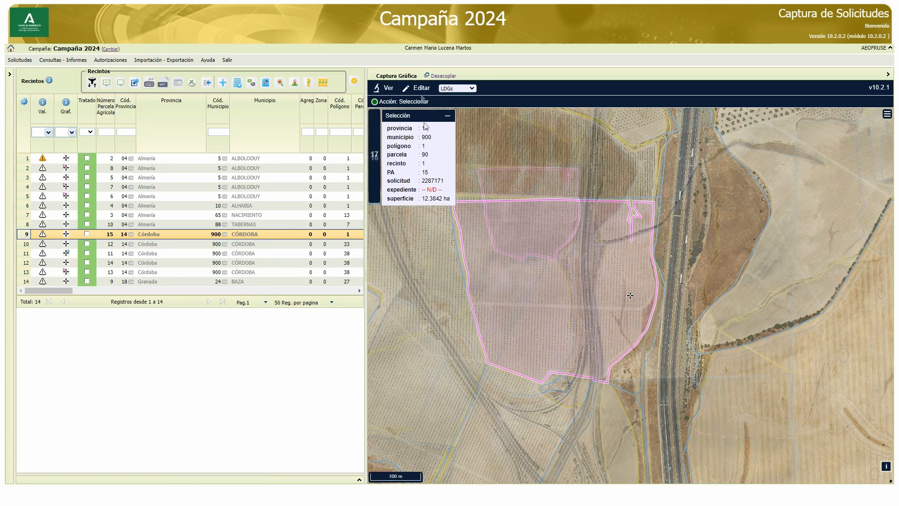
Activate the teardrop-shaped enclosure directly south of the selected Córdoba plot as a working enclosure
left_click(426, 89)
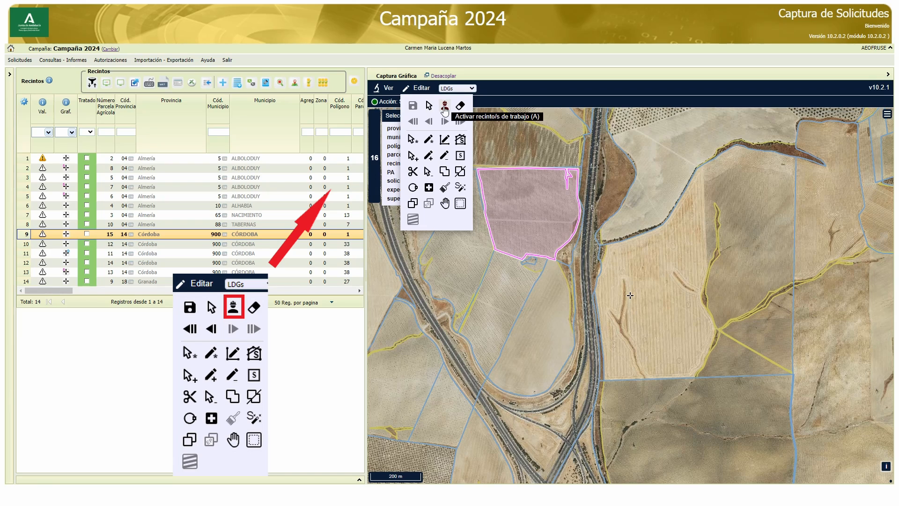
left_click(445, 107)
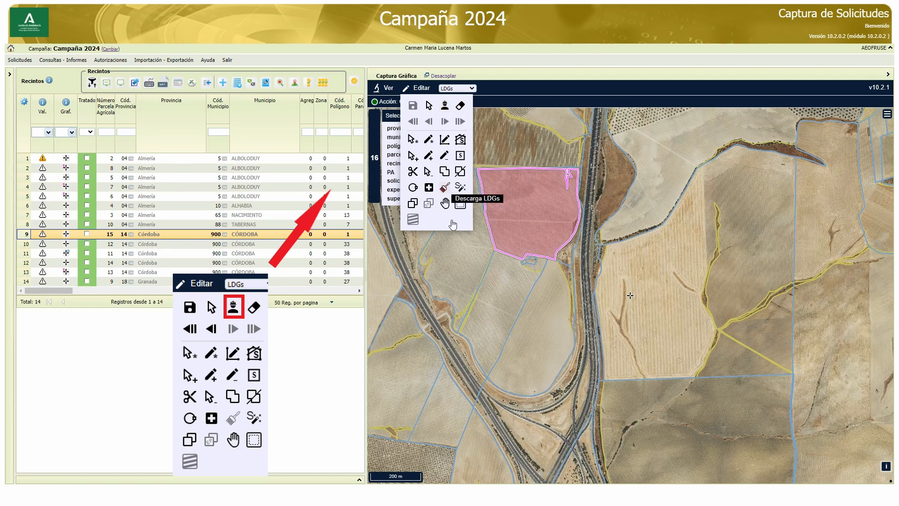
left_click(542, 336)
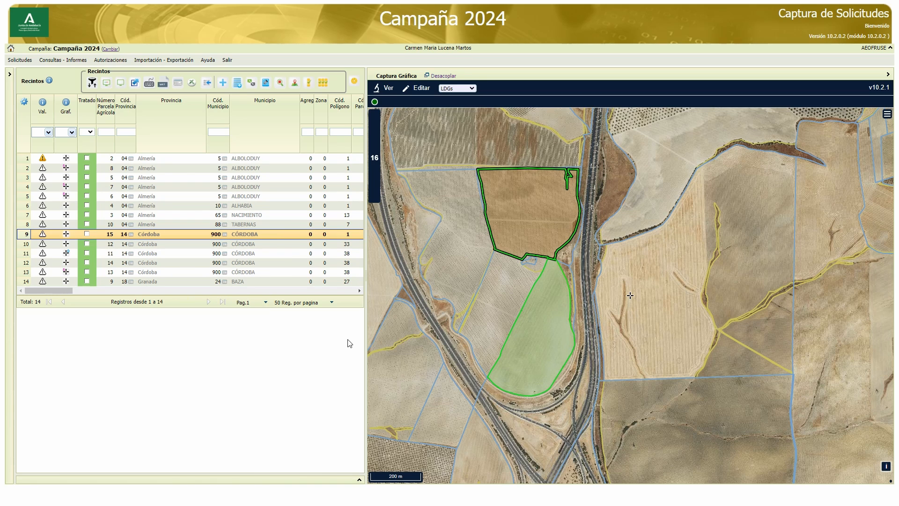
Erase the LDG geometry of the Córdoba plot in polygon 1, parcel 90 and save the changes
left_click(418, 88)
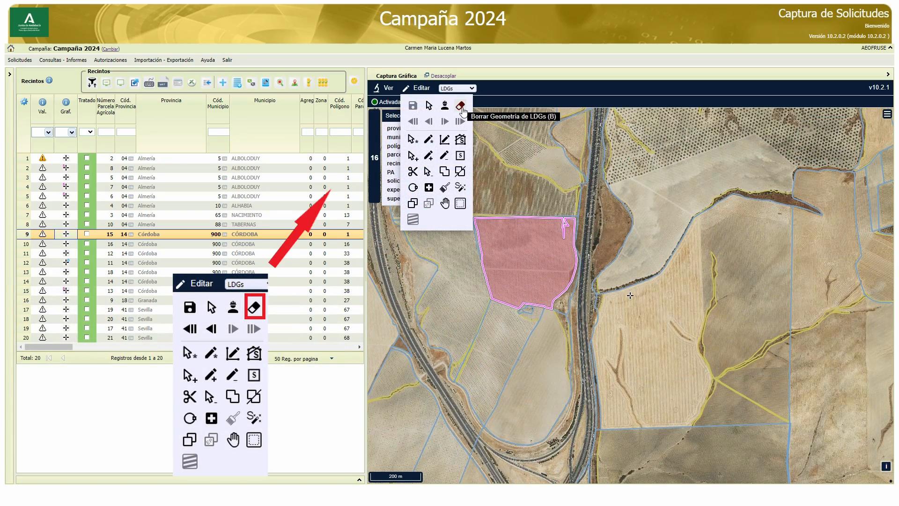
left_click(461, 106)
left_click(534, 263)
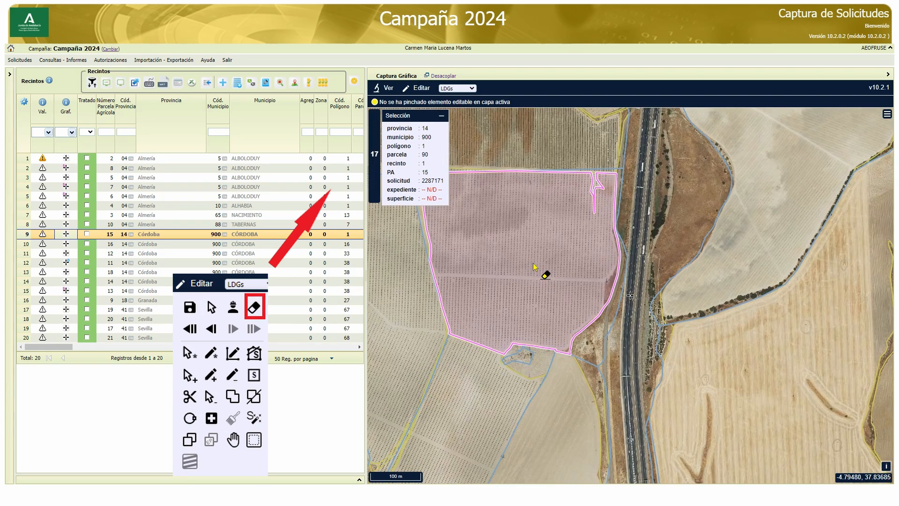
left_click_drag(512, 244, 583, 259)
left_click(418, 88)
left_click(409, 107)
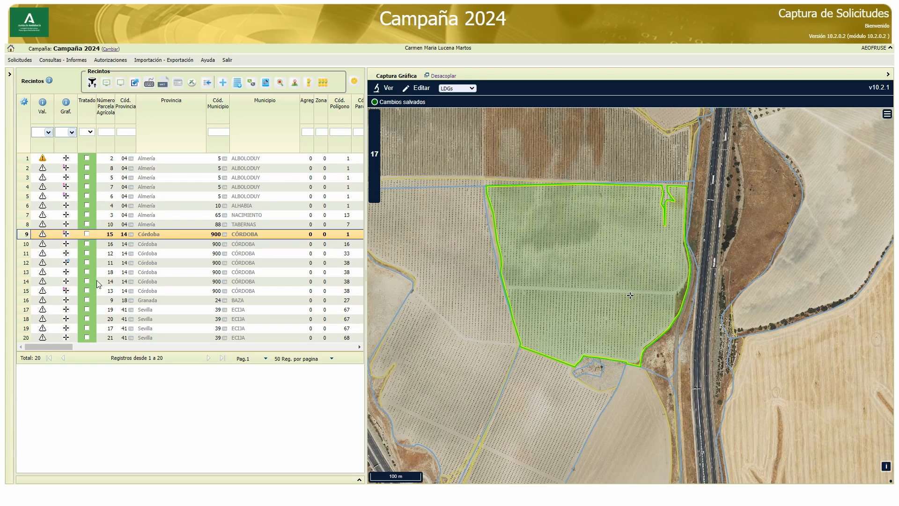
Mark agricultural parcel 15 of Córdoba for deletion in the enclosure list
left_click_drag(59, 347, 363, 269)
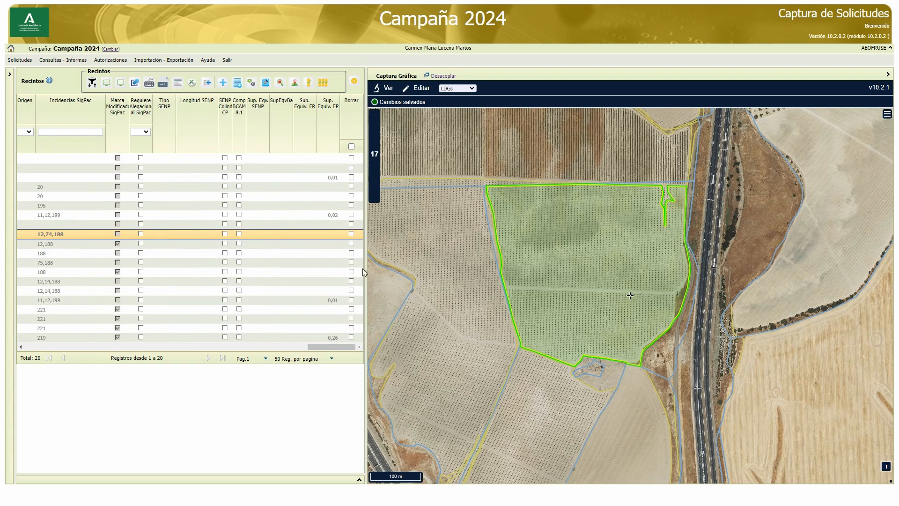
left_click(351, 235)
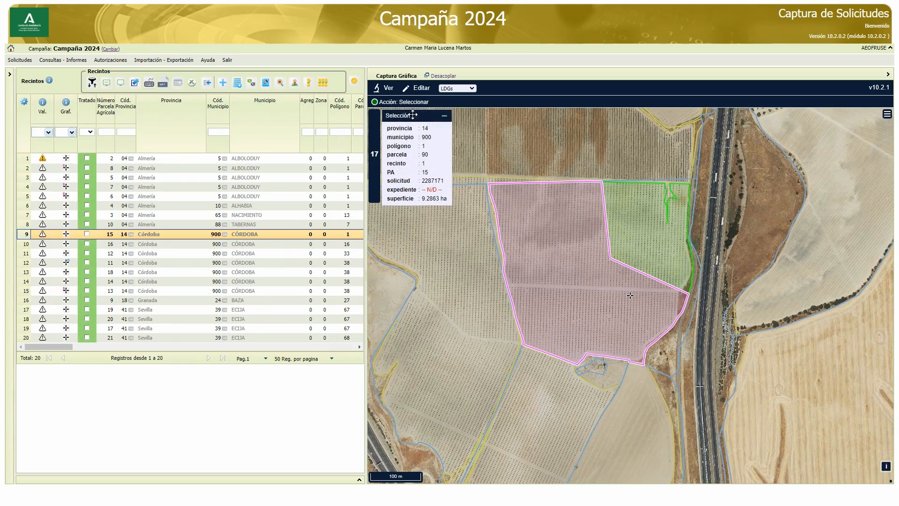
Undo and redo the last cut of the Córdoba plot, undo it again, redo all changes and finish by undoing them all
left_click(415, 89)
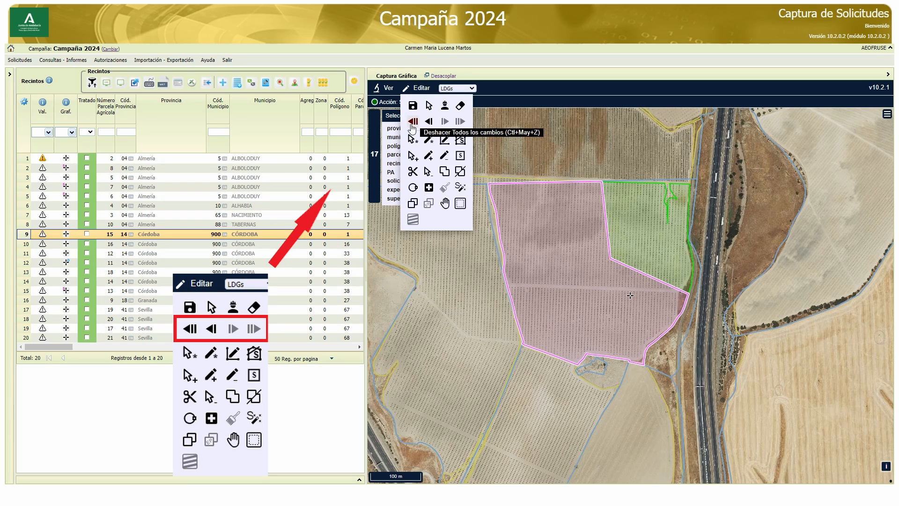
left_click(429, 122)
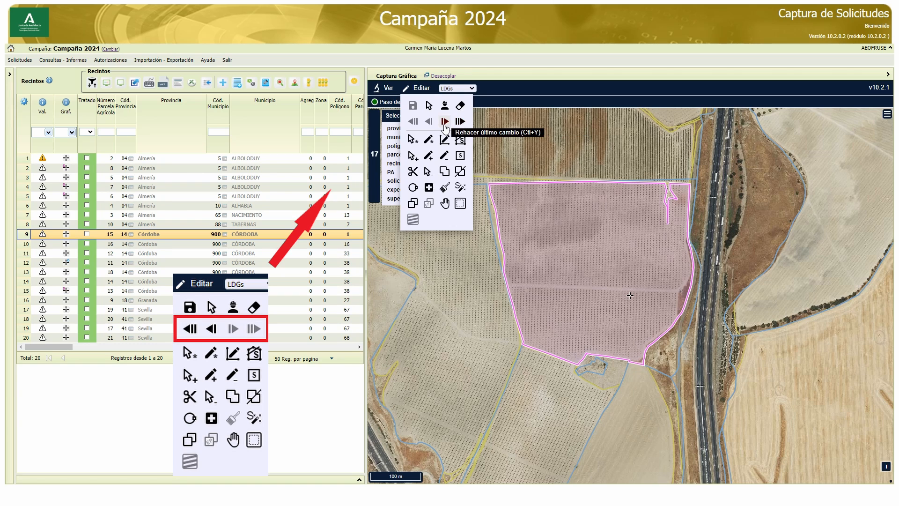
left_click(444, 123)
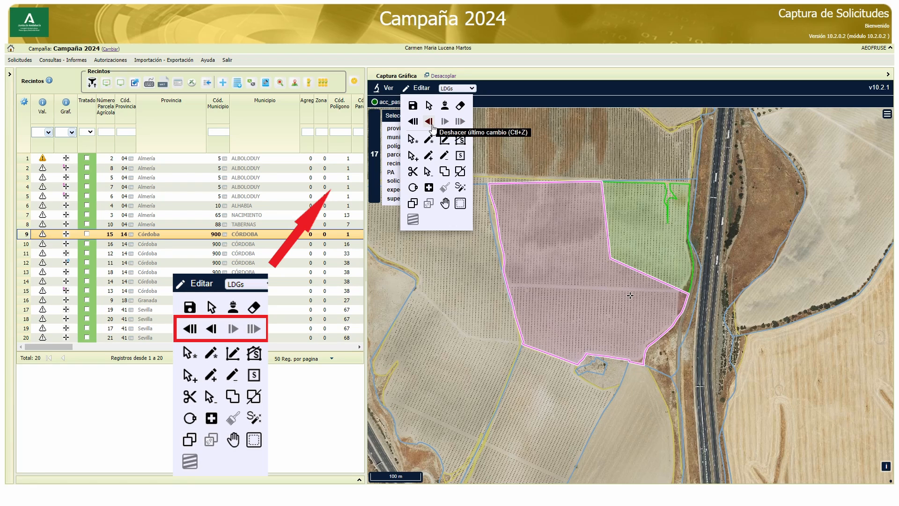
left_click(432, 124)
left_click(461, 122)
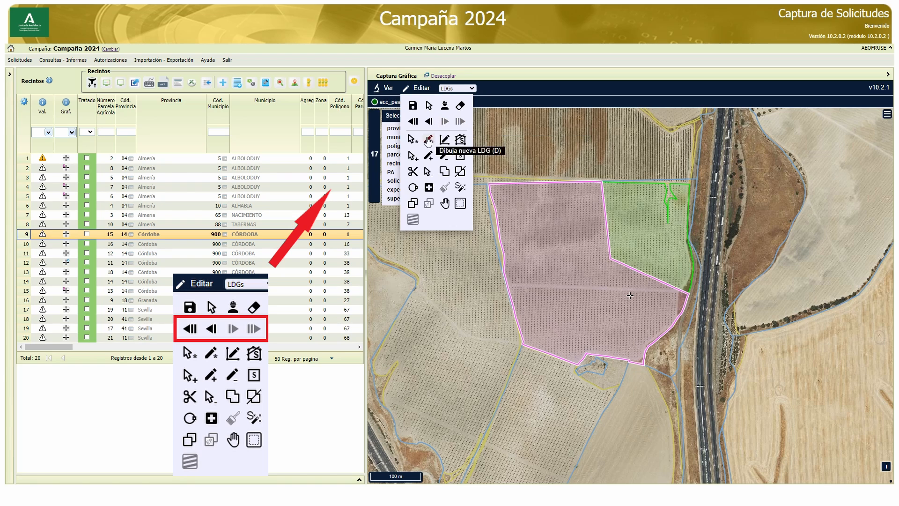
left_click(414, 127)
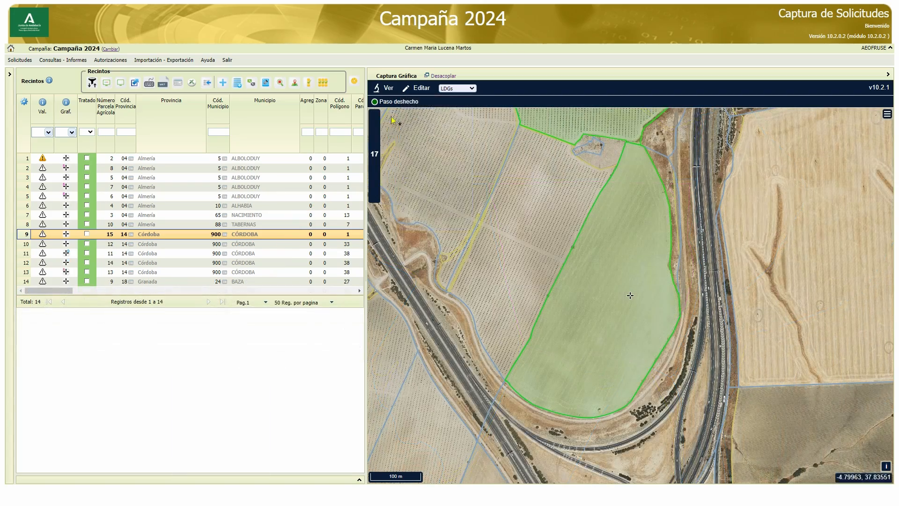
Create a new LDG in the teardrop-shaped enclosure south of the Córdoba plot
left_click(416, 88)
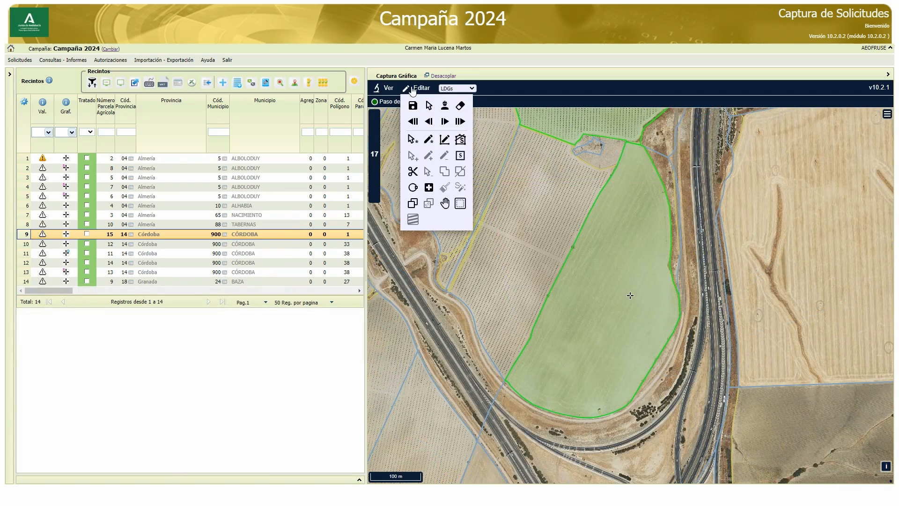
left_click(413, 142)
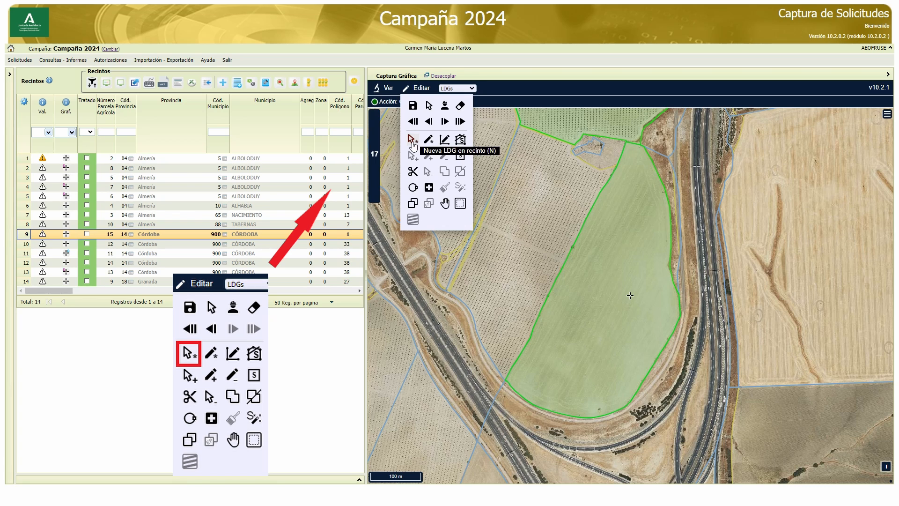
left_click(610, 280)
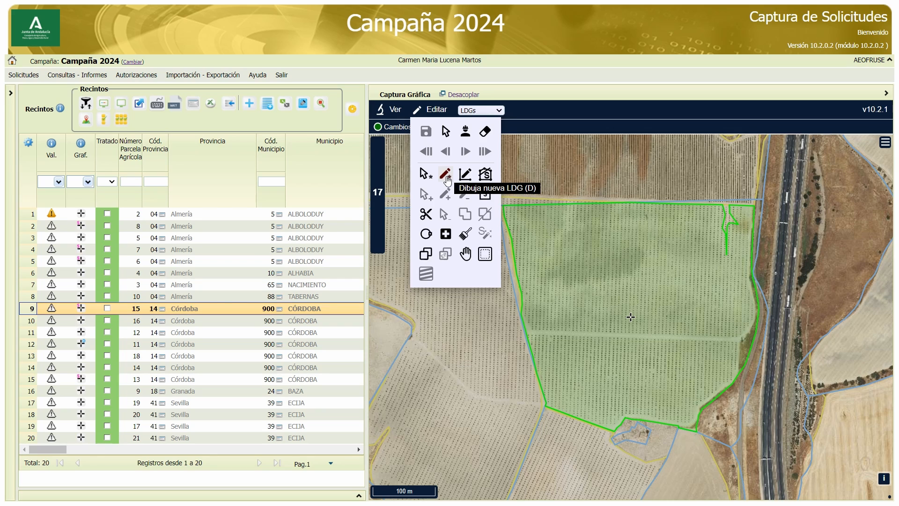
Draw a new four-sided LDG over the southern part of the Córdoba plot beside the highway and save the changes
left_click(447, 180)
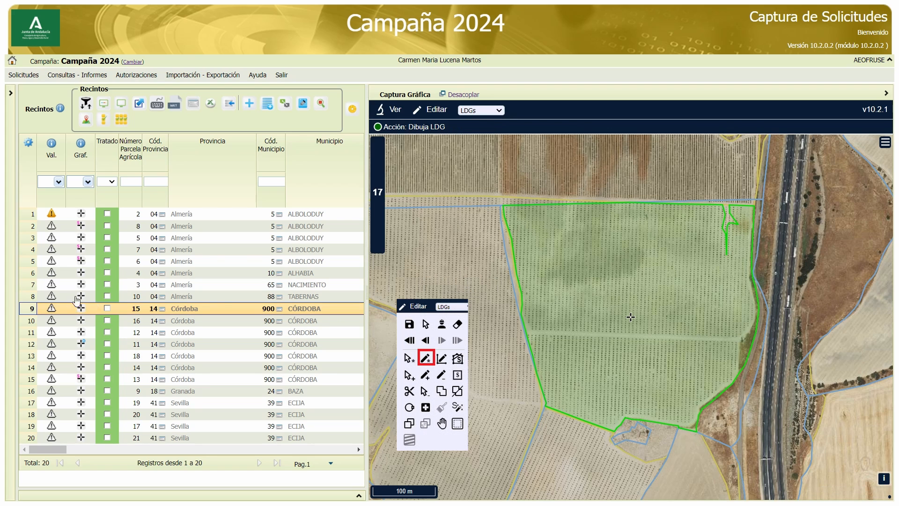
left_click(500, 333)
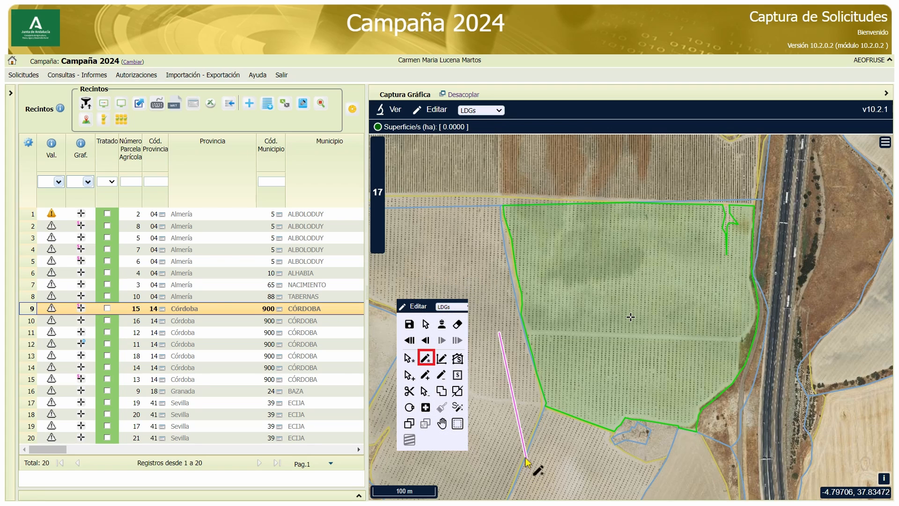
left_click(523, 446)
left_click(753, 464)
double_click(792, 359)
mouse_move(435, 112)
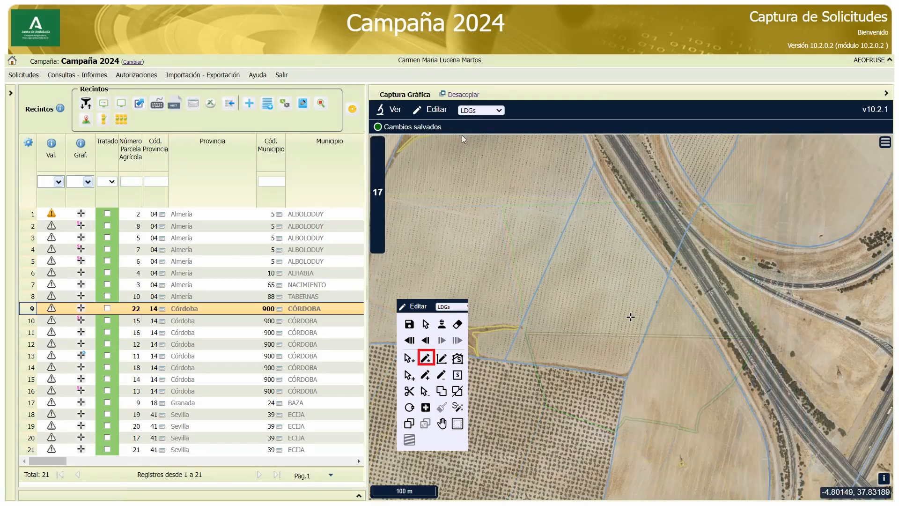
Load the LDG of the kite-shaped enclosure west of the highway, draw a new LDG over its southern part and save the changes
left_click(465, 131)
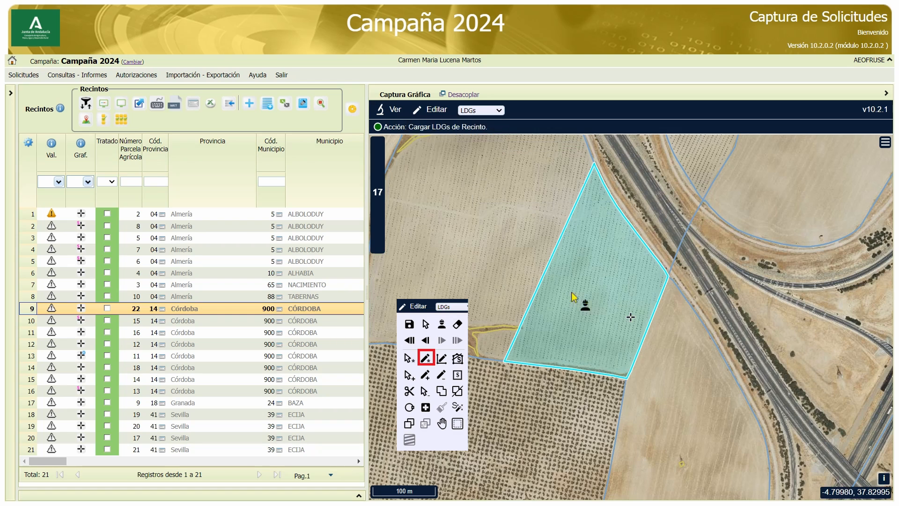
left_click(589, 300)
mouse_move(436, 111)
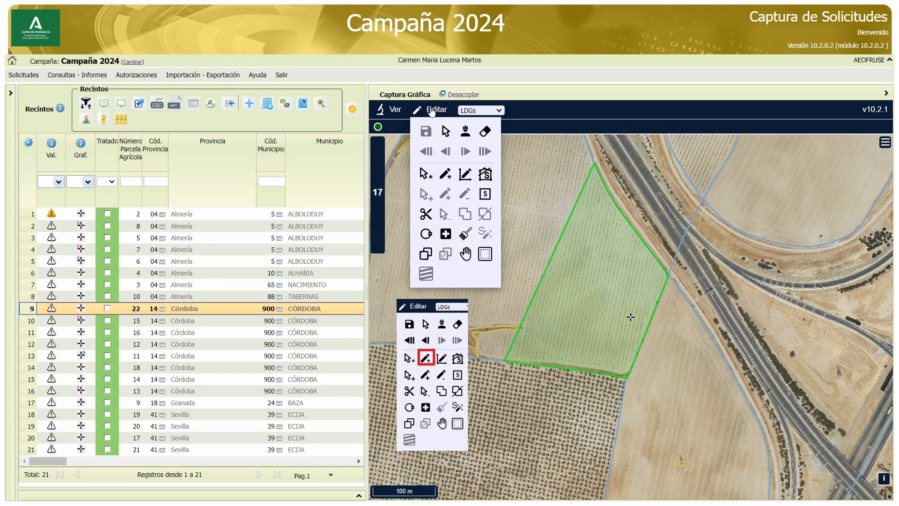
left_click(446, 176)
left_click(525, 241)
left_click(659, 341)
left_click(623, 426)
mouse_move(436, 111)
left_click(424, 128)
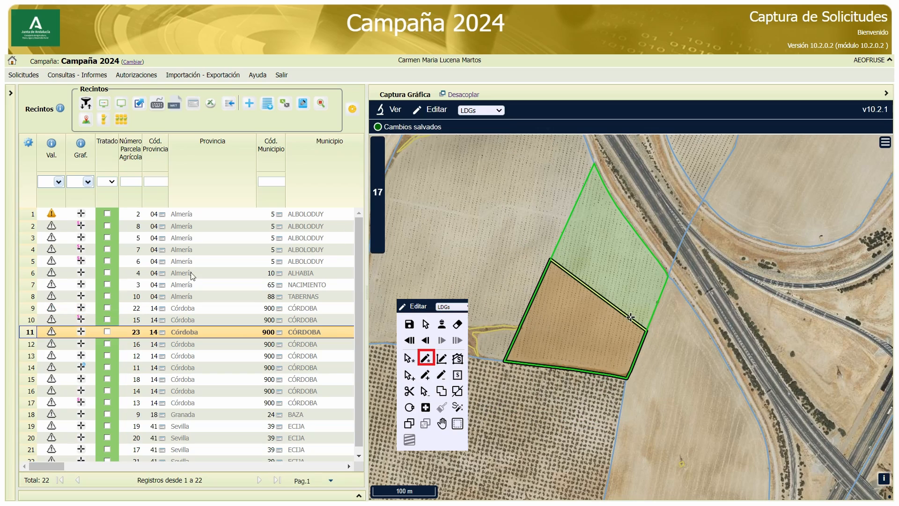
left_click_drag(47, 466, 133, 465)
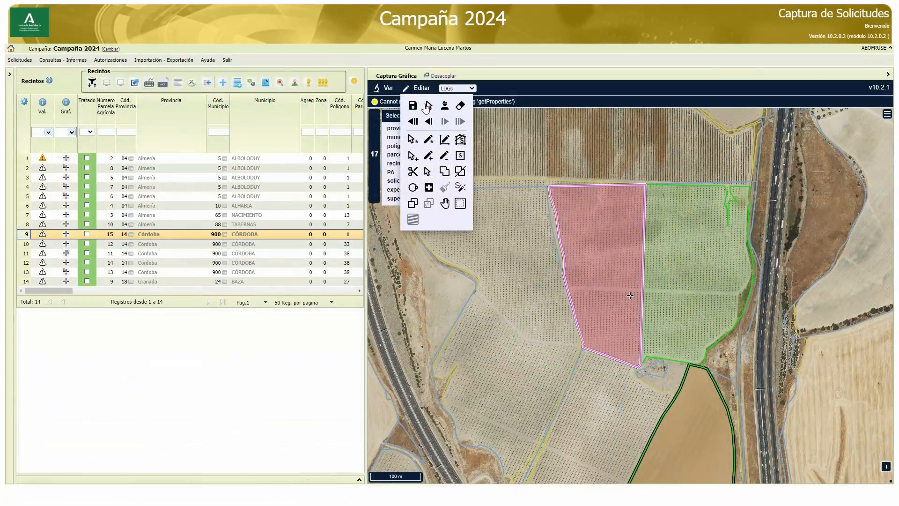
Reshape the selected LDG in parcel 90: shift its northeast vertex east, add a vertex on the eastern edge and remove the northeast vertex
left_click(443, 145)
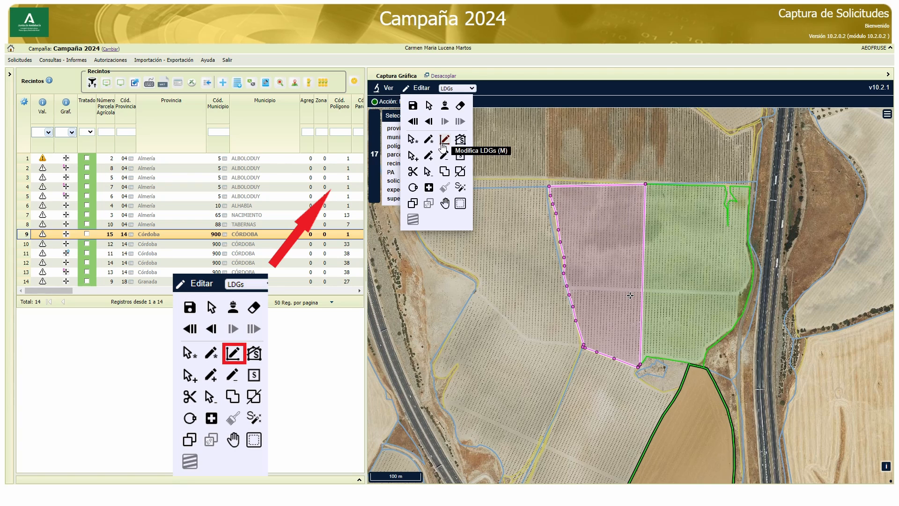
left_click_drag(644, 184, 701, 187)
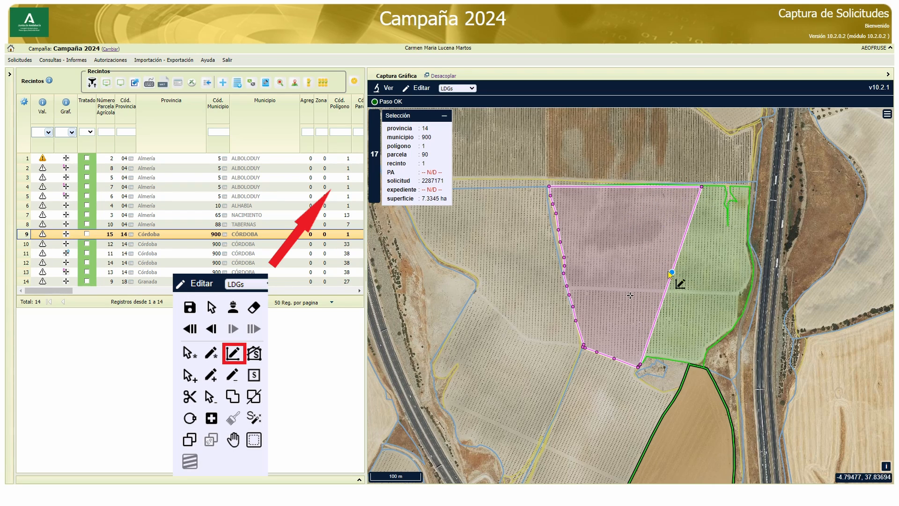
left_click_drag(672, 272, 698, 295)
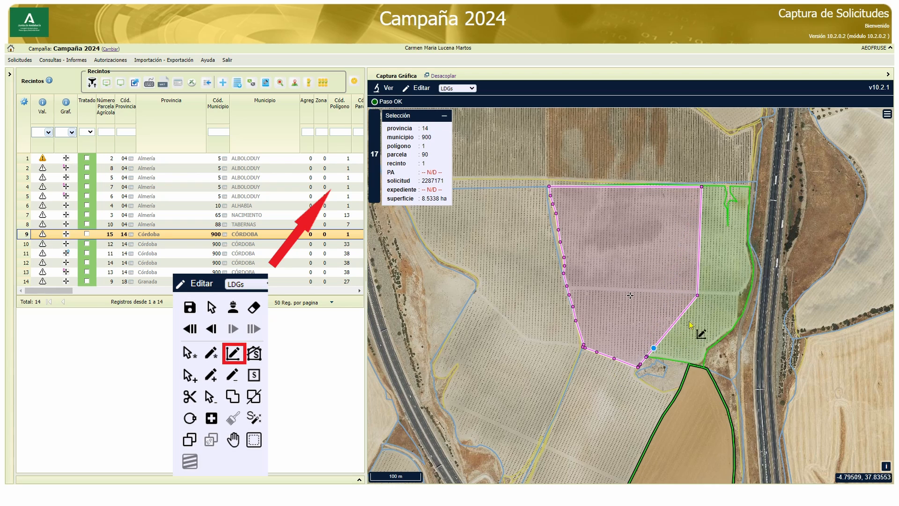
left_click(702, 187)
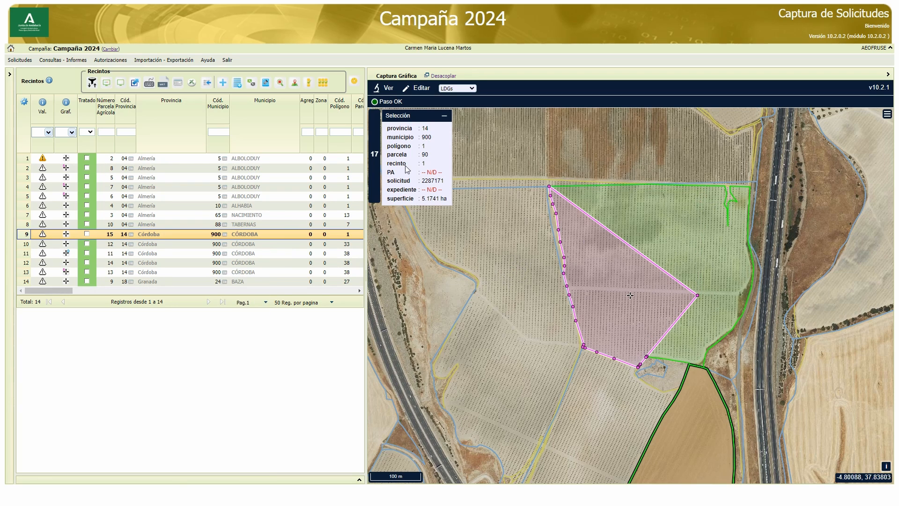
left_click(418, 87)
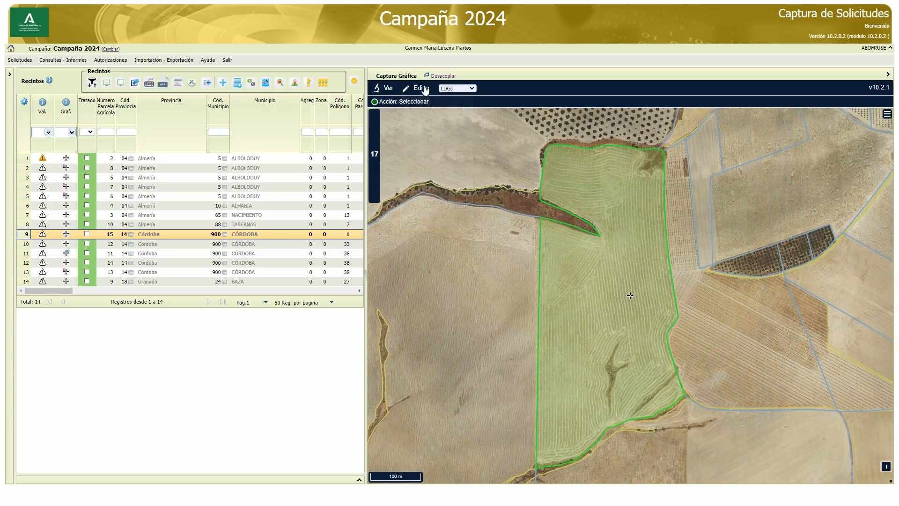
left_click(419, 88)
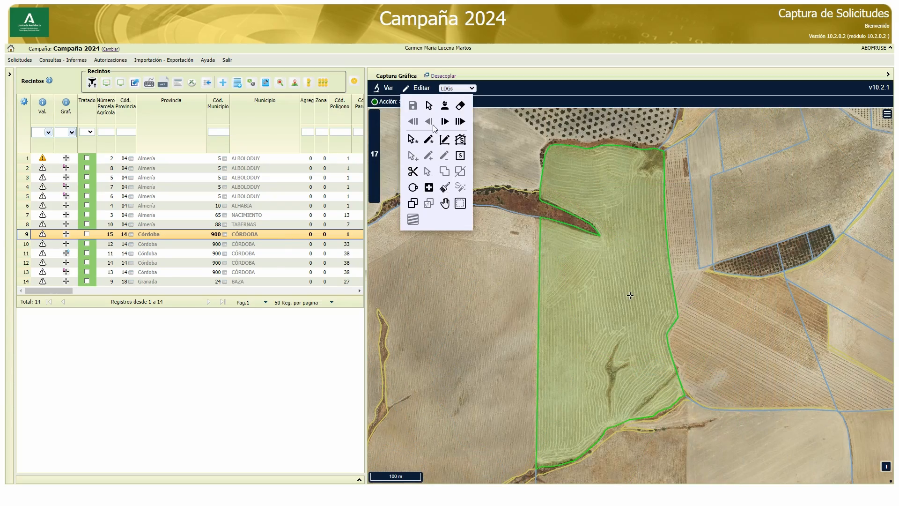
Generate an area-adjusted LDG of 4.85 ha in the enclosure's northern part, using a horizontal dividing line across the whole enclosure
left_click(461, 141)
left_click(506, 271)
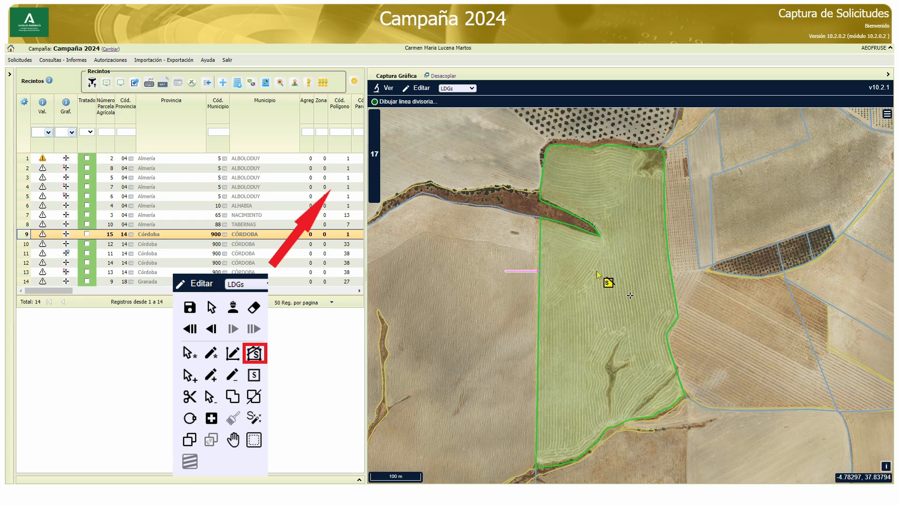
double_click(692, 267)
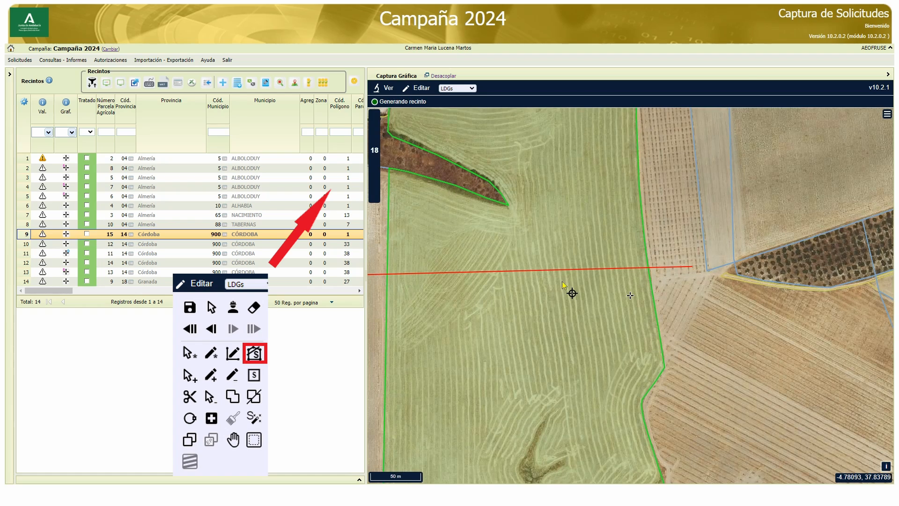
scroll(562, 280, "down", 2)
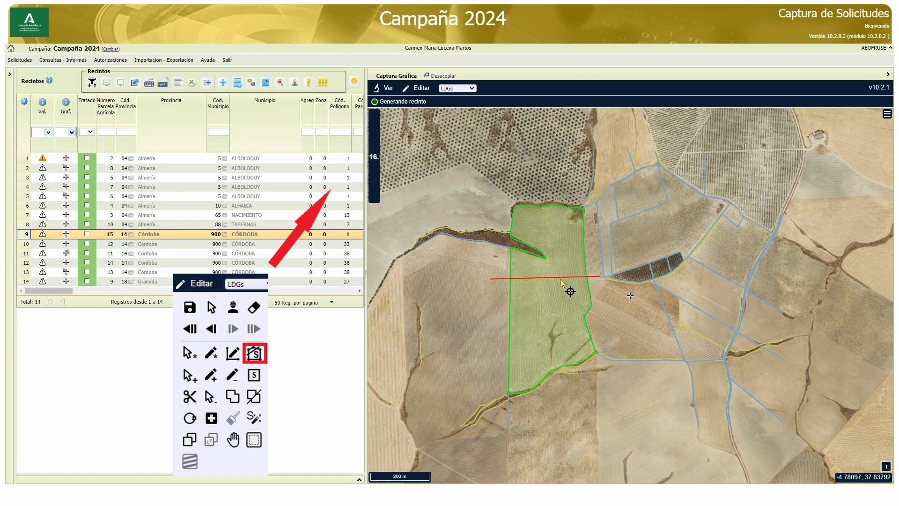
left_click(563, 263)
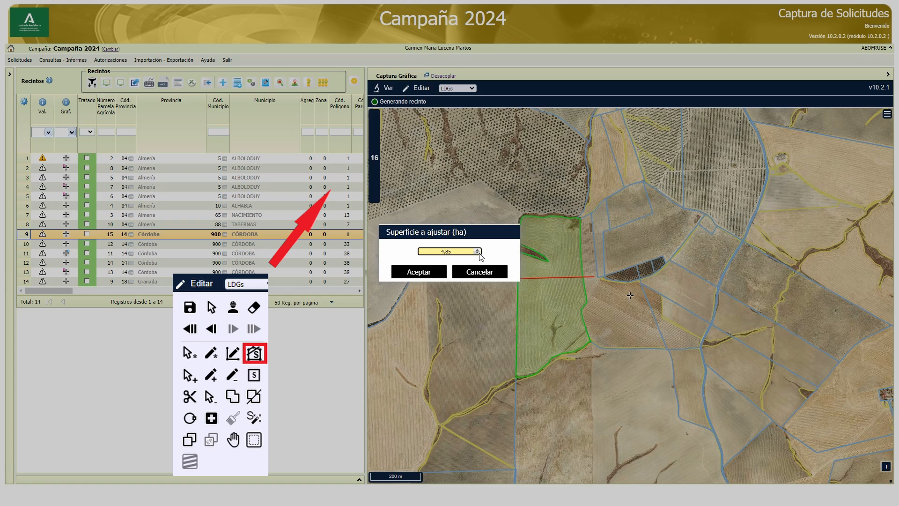
left_click(427, 272)
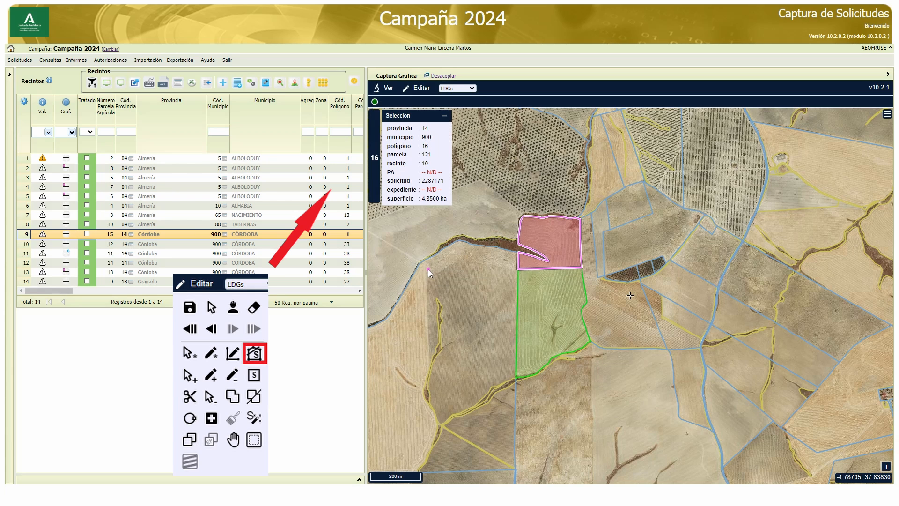
Add the free space south of the selected LDG in parcel 121 to it and undo the addition
left_click(422, 89)
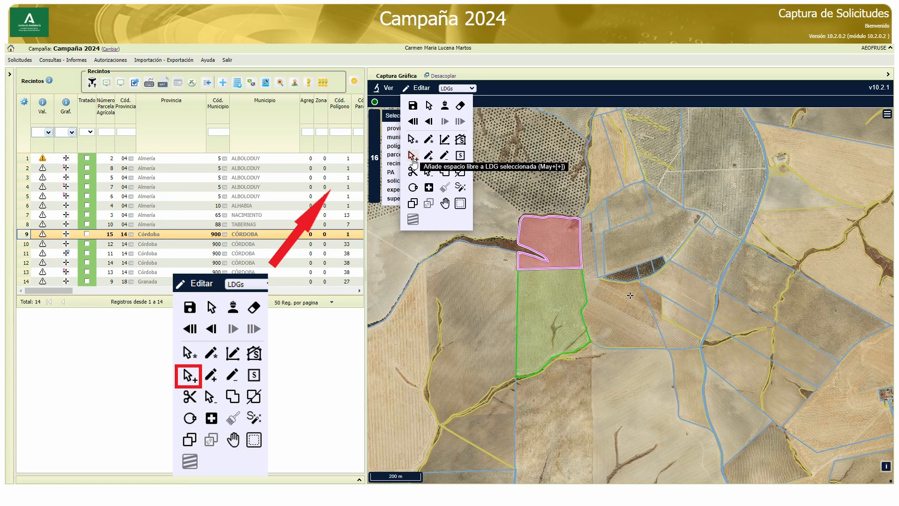
left_click(412, 157)
left_click(552, 281)
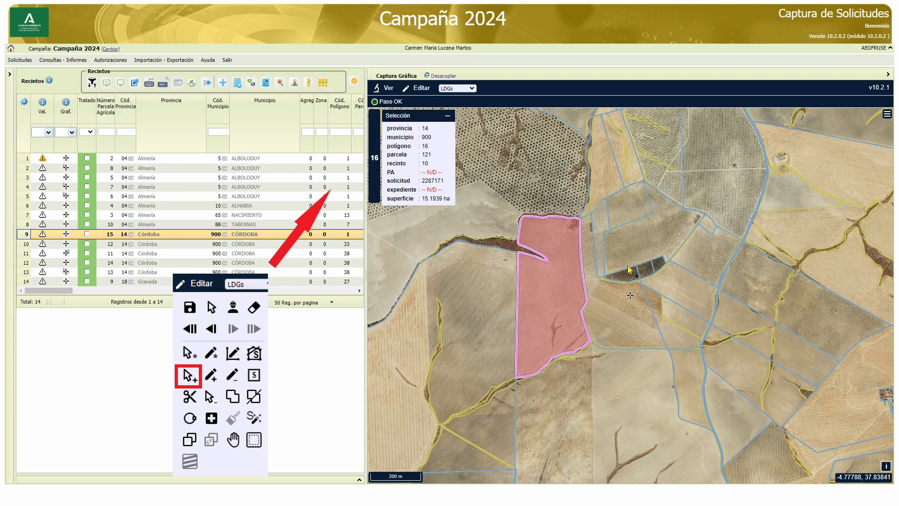
left_click(422, 89)
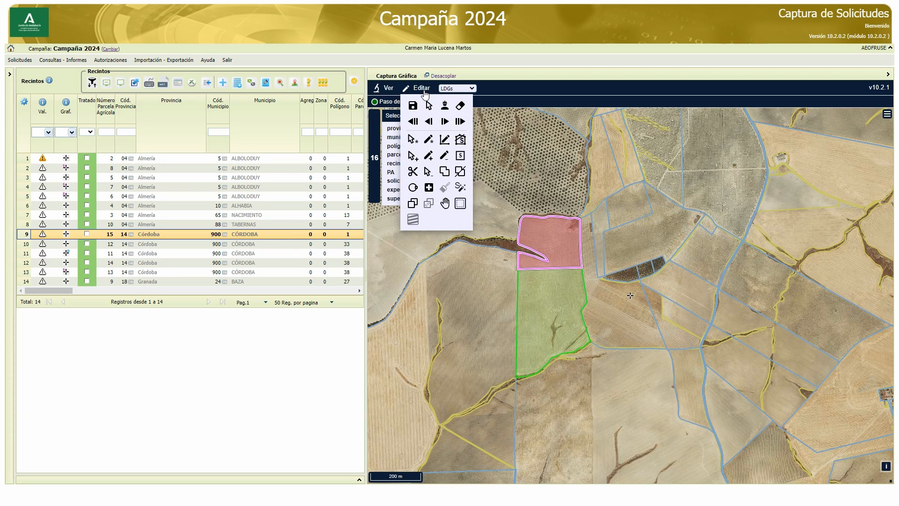
Add a digitised piece covering the western half of the free space to the selected LDG in parcel 121
left_click(429, 157)
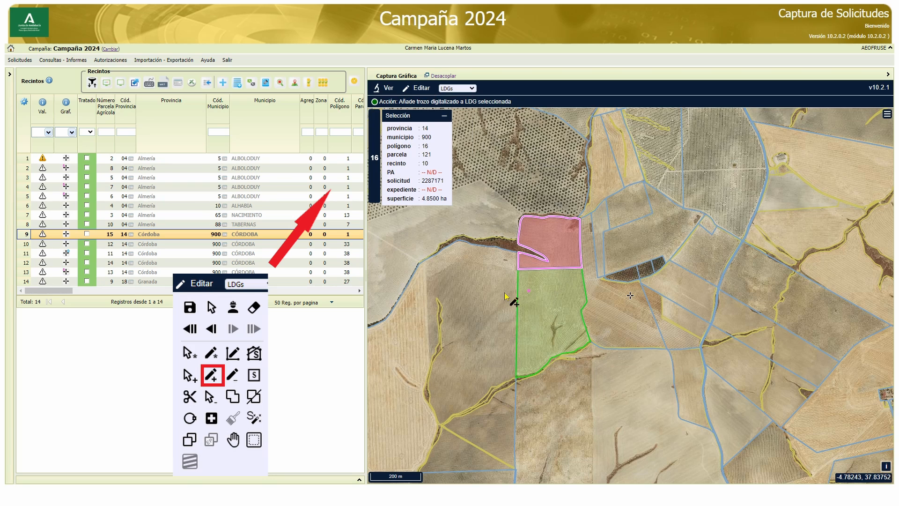
left_click(549, 192)
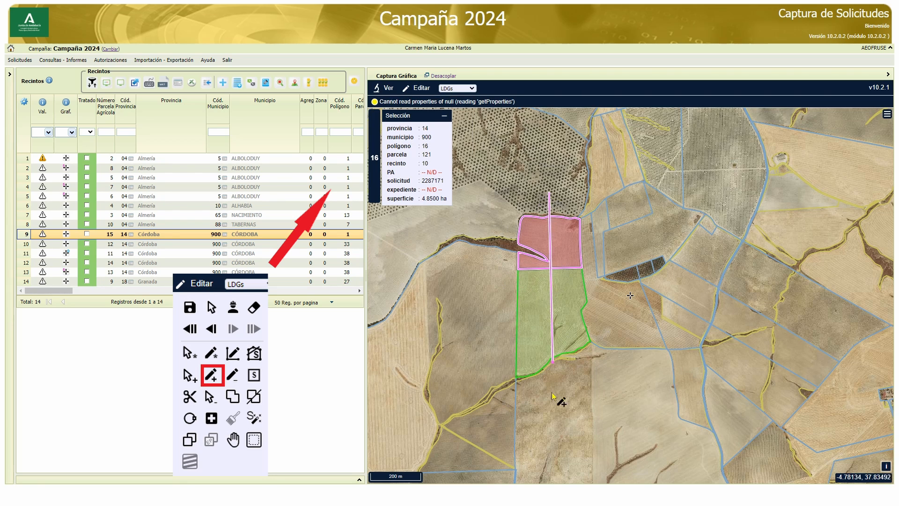
left_click(481, 404)
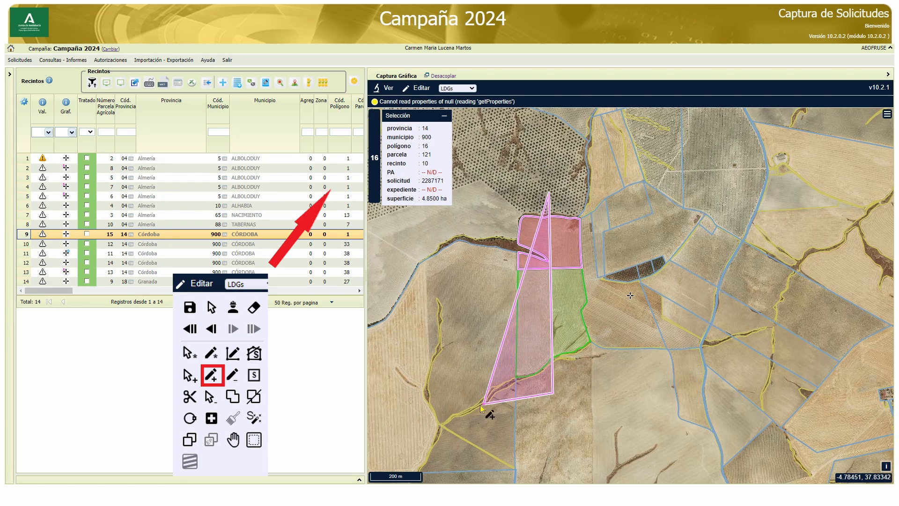
double_click(491, 190)
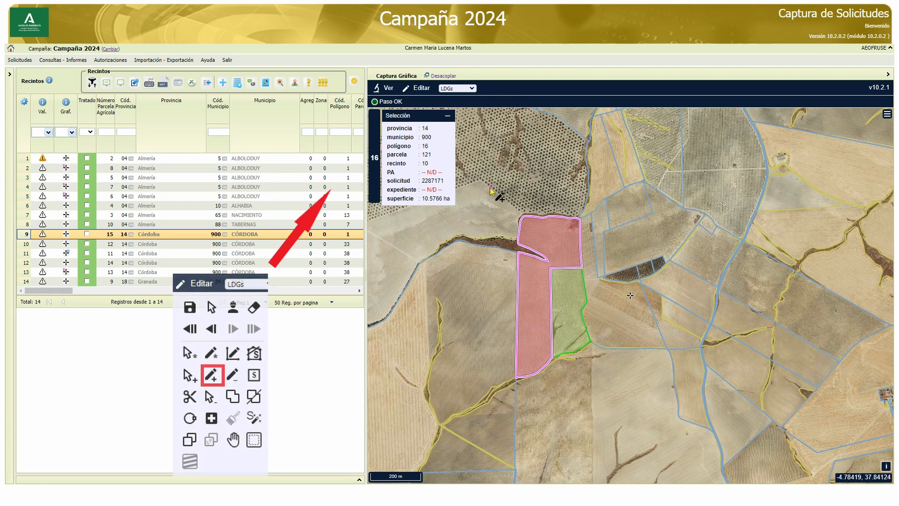
Remove a digitised piece from the selected LDG, cutting away the southern part of its western strip
left_click(421, 89)
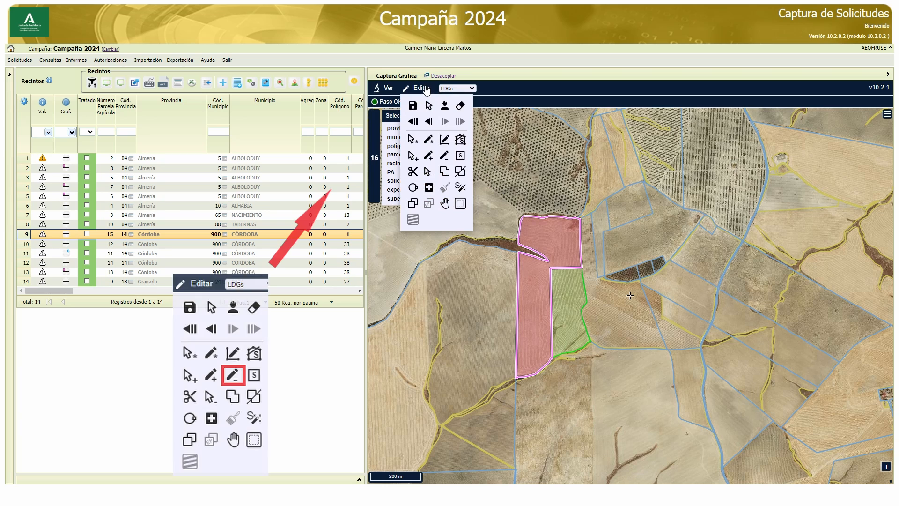
left_click(444, 159)
left_click(504, 294)
left_click(567, 292)
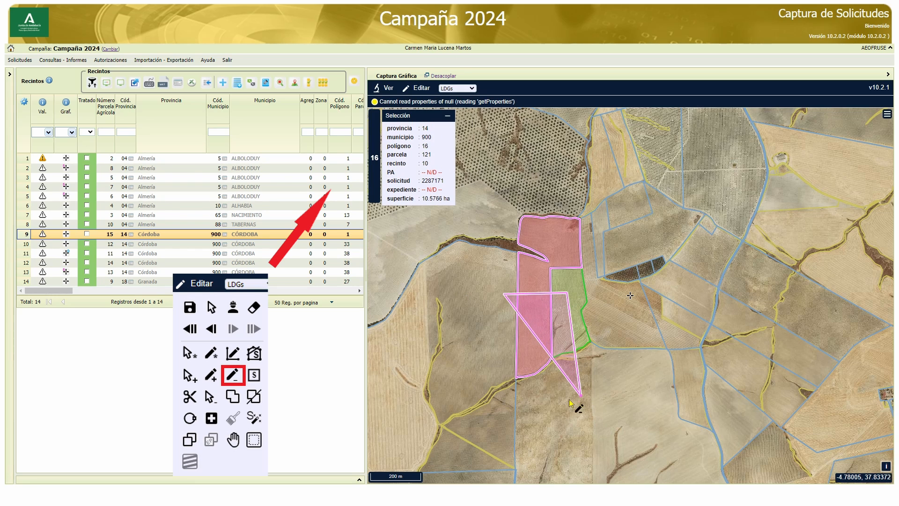
double_click(498, 419)
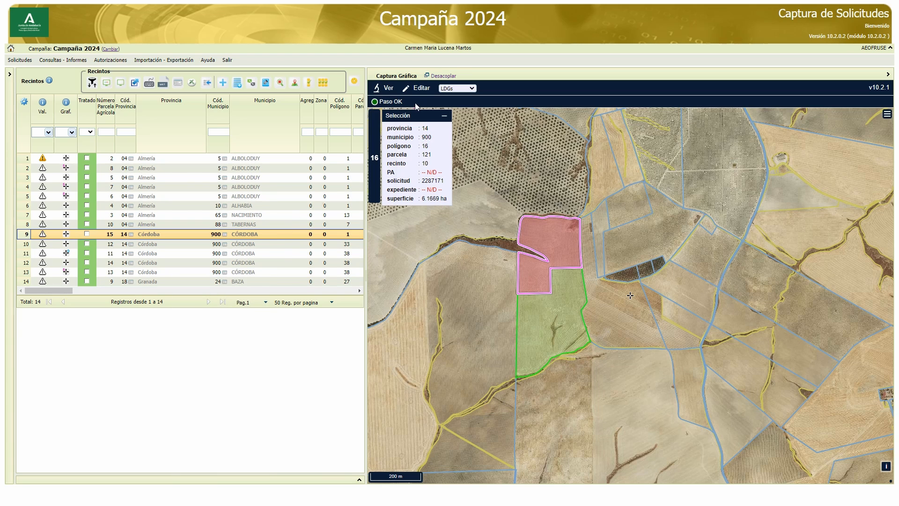
Adjust the surface area of the existing LDG in parcel 121
left_click(417, 87)
left_click(461, 160)
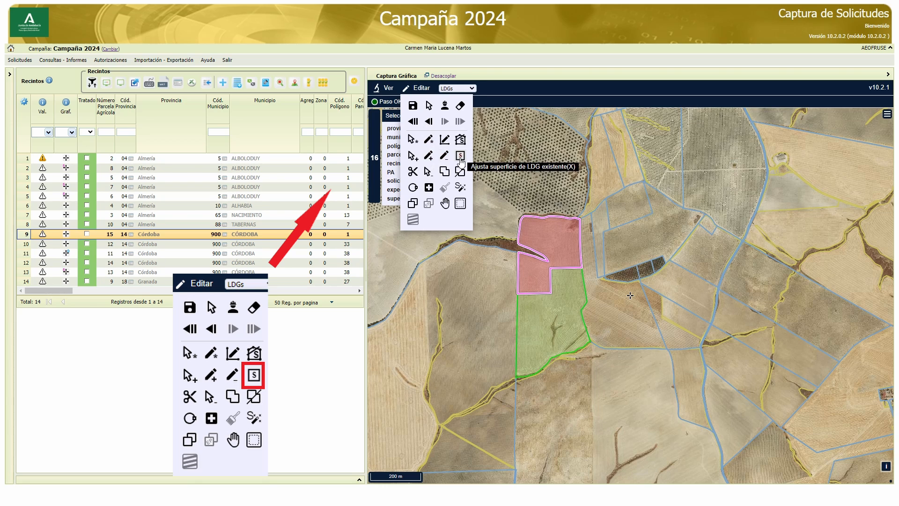
left_click(561, 248)
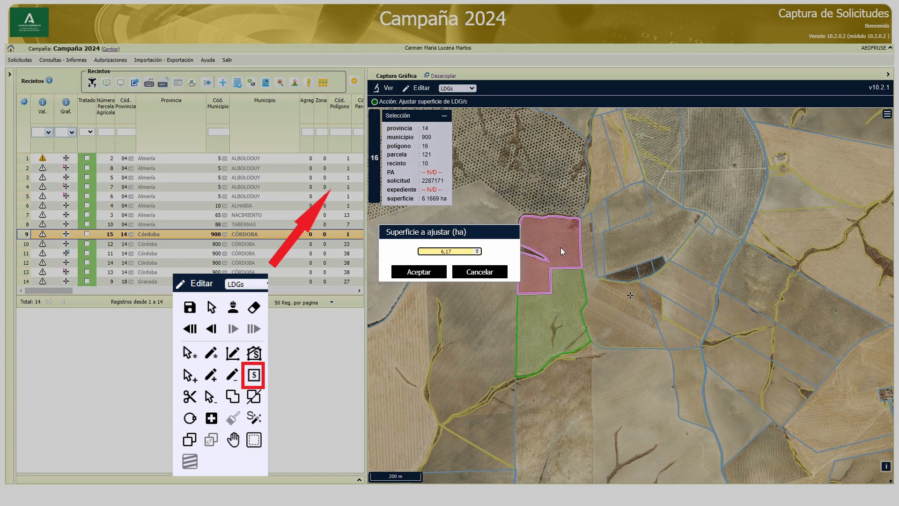
left_click(477, 253)
left_click(419, 271)
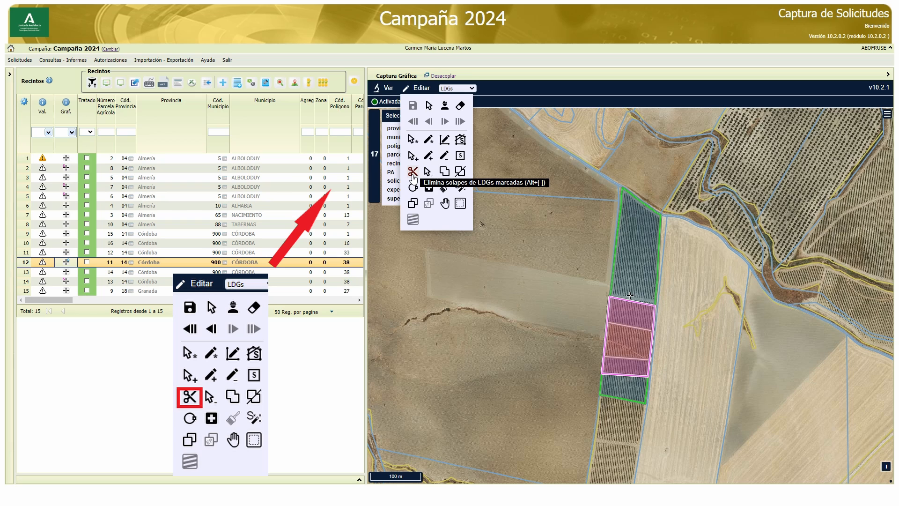
Eliminate all overlaps of the marked LDG in polygon 38, parcel 10, and undo the operation
left_click(413, 176)
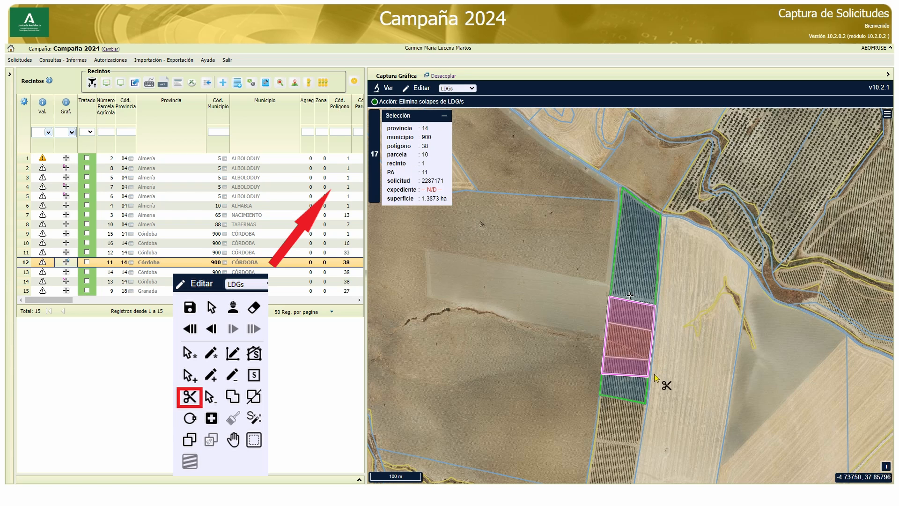
left_click(632, 346)
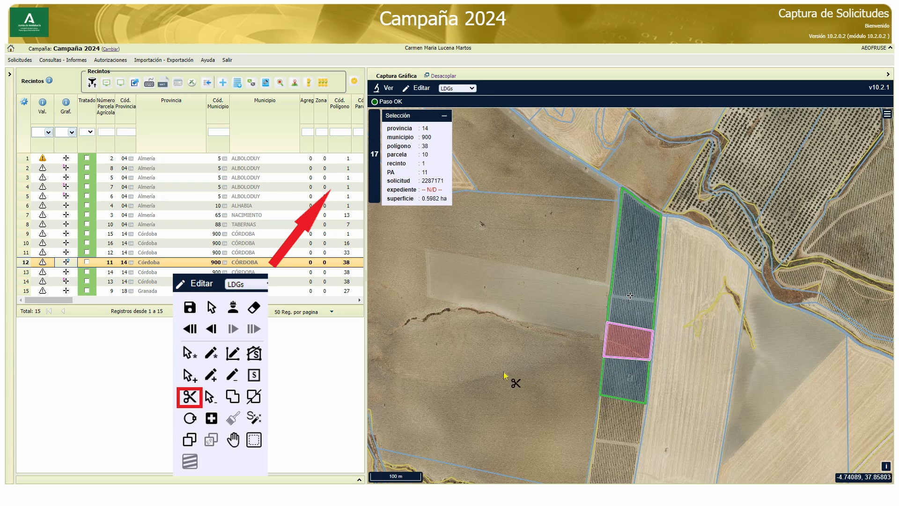
left_click(415, 87)
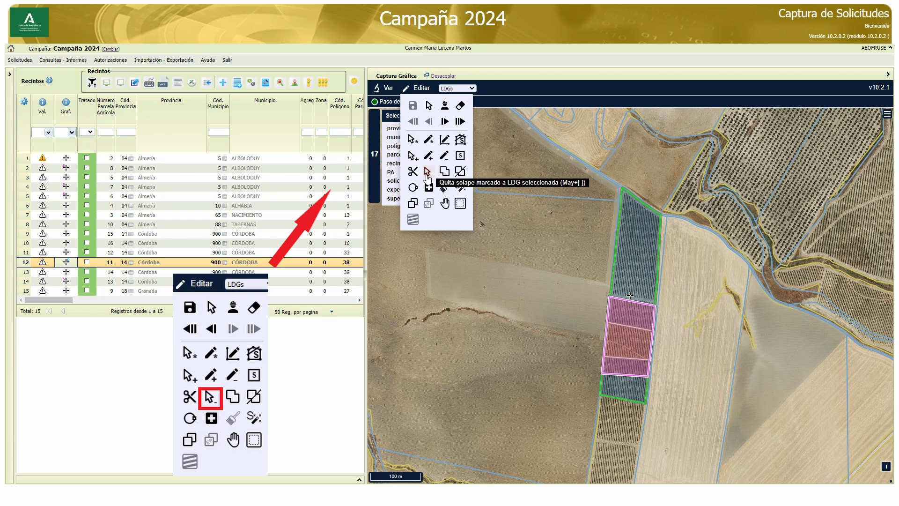
Remove only the northern overlap from the selected LDG in polygon 38, parcel 10
left_click(427, 174)
left_click(618, 321)
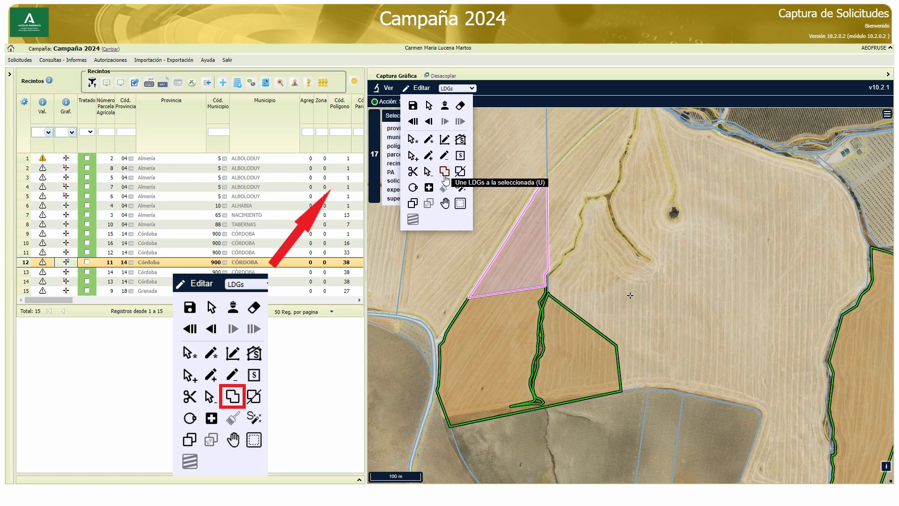
Merge the adjacent two-part LDG to the south into the selected triangular LDG in polygon 38, parcel 11
left_click(445, 180)
left_click(500, 349)
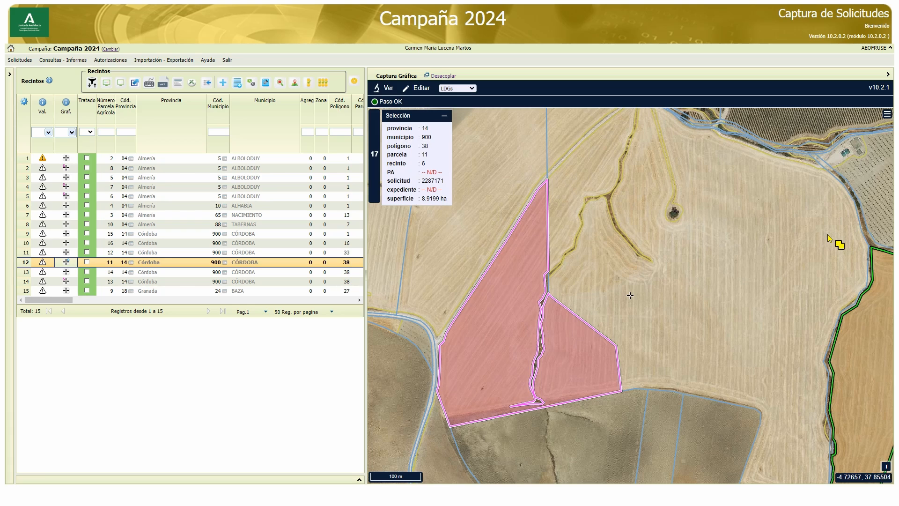
Segregate the selected LDG in polygon 38, parcel 11, with a near-horizontal cutting line across the northern part of the western piece
left_click(419, 89)
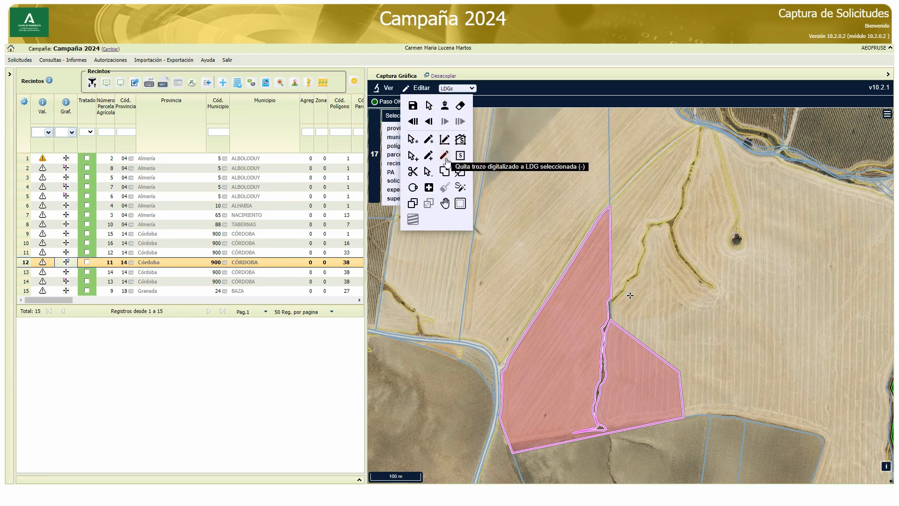
left_click(461, 171)
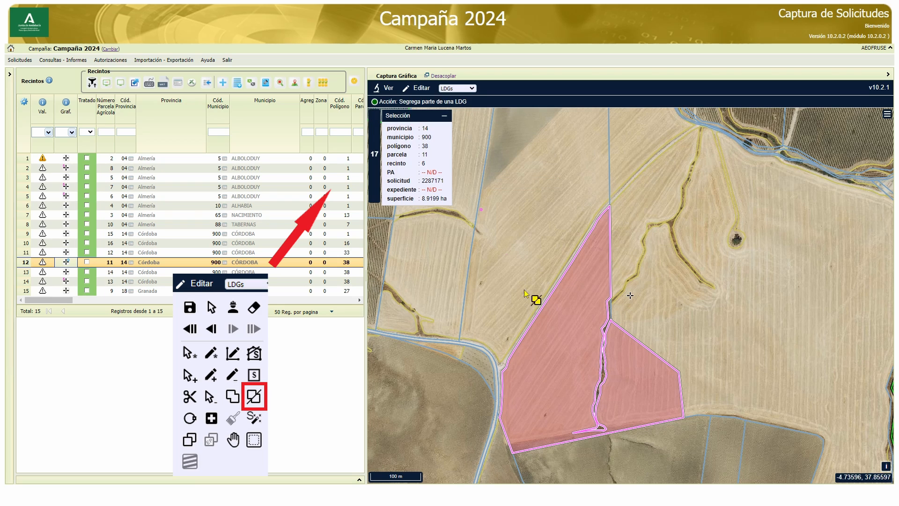
left_click(496, 330)
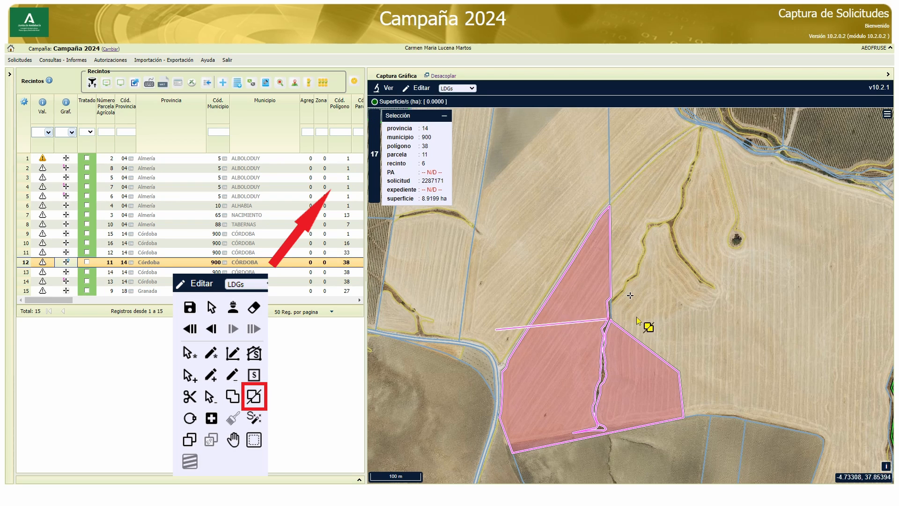
double_click(659, 305)
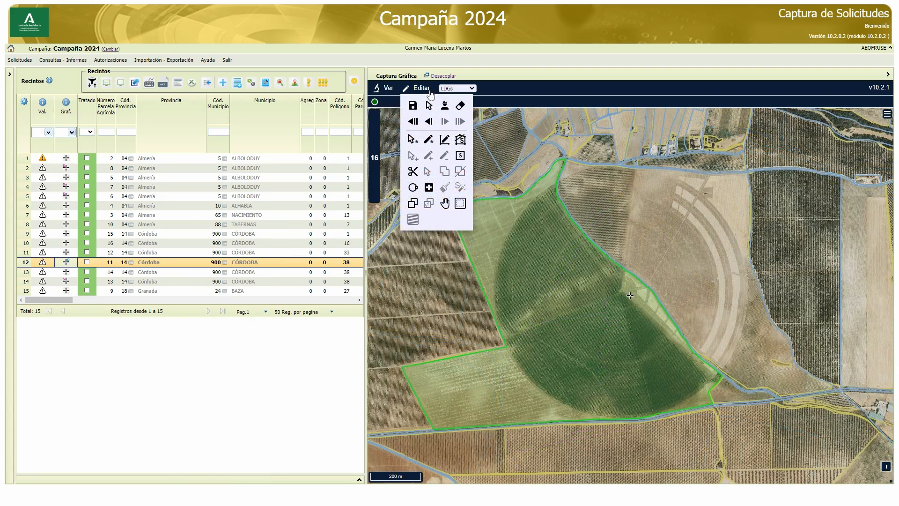
Draw a circular LDG of about 82 ha over polygon 67, parcel 89, centred on the irrigation pivot and extended to the field's curved edge
left_click(412, 188)
left_click_drag(621, 292, 502, 250)
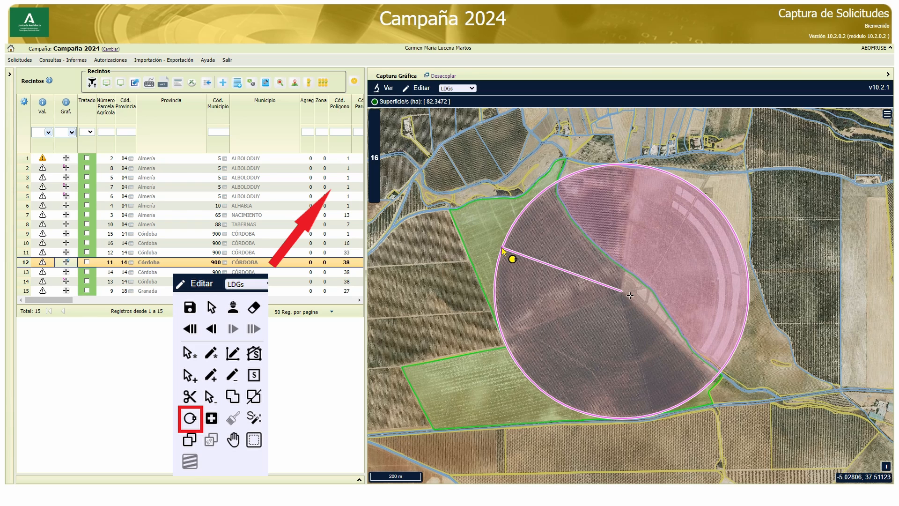
left_click_drag(502, 250, 502, 250)
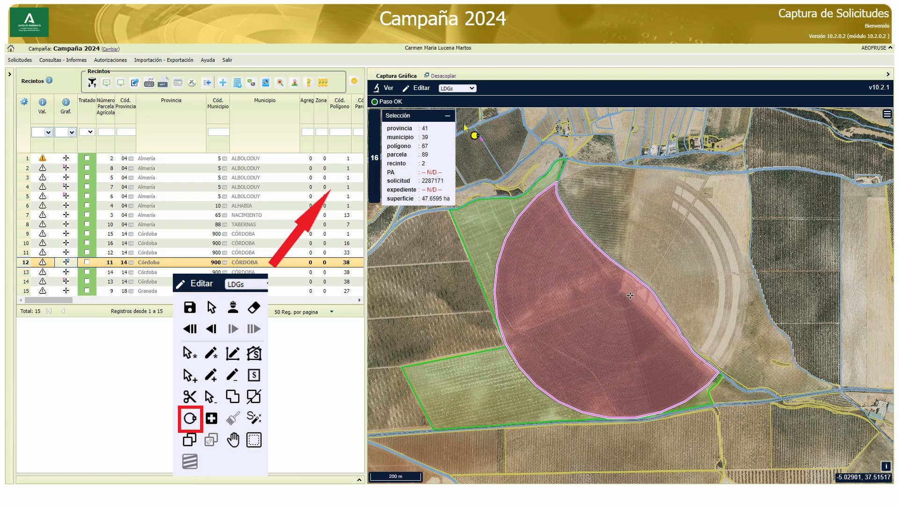
Deselect the circular LDG and activate the adjacent eastern enclosure, polygon 67, parcel 59, as a working enclosure
left_click(418, 88)
left_click(430, 108)
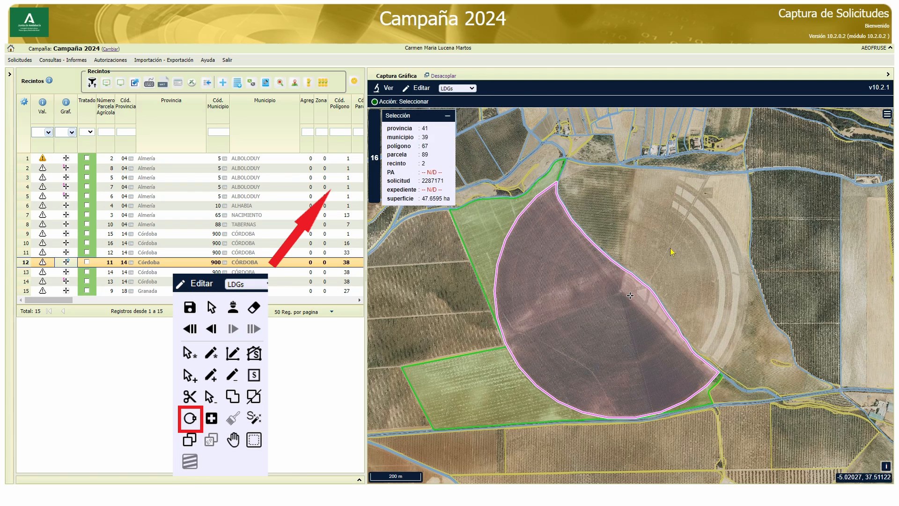
left_click(671, 249)
left_click(422, 90)
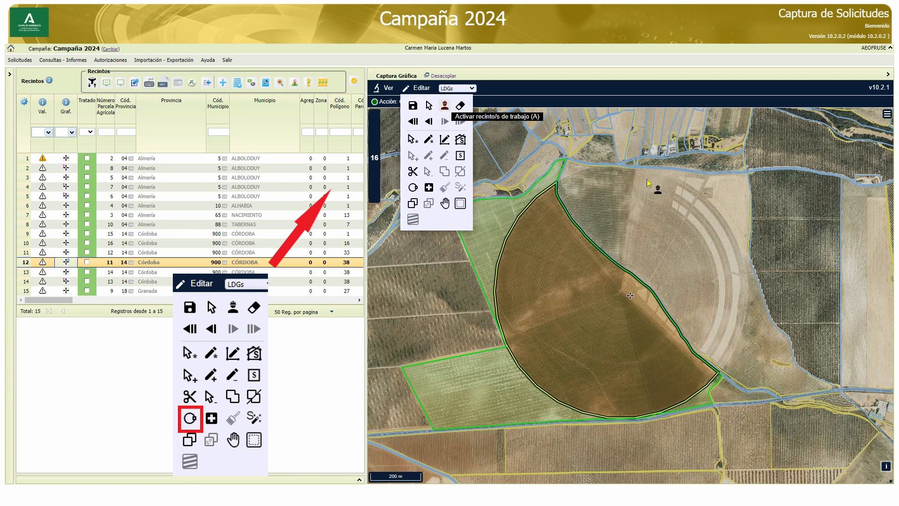
left_click(443, 105)
left_click(679, 207)
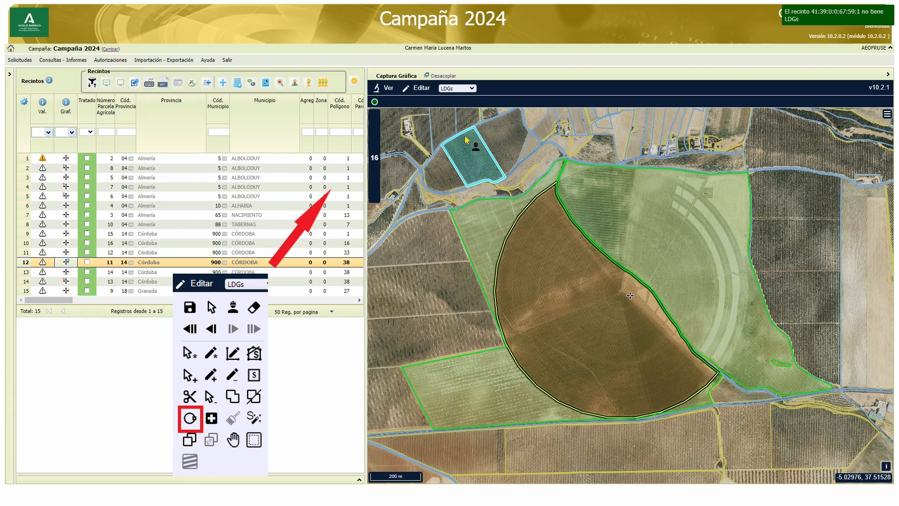
Draw a second circular LDG of about 84 ha from the same pivot centre for parcel 59, and finish the drawing operation
left_click(420, 89)
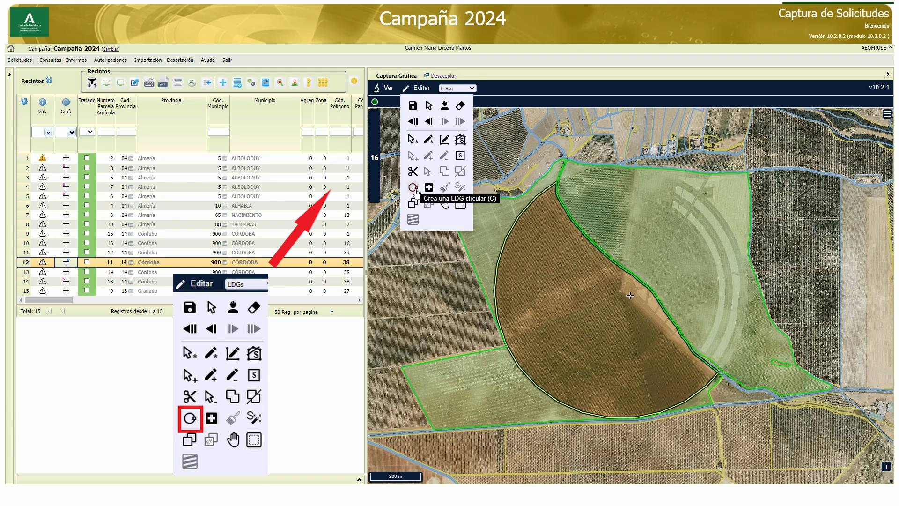
left_click(415, 189)
left_click(622, 292)
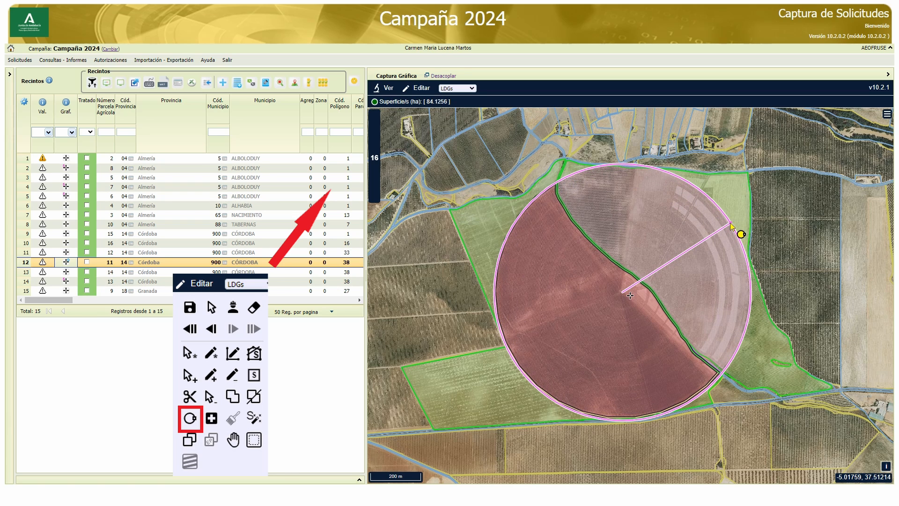
left_click(732, 227)
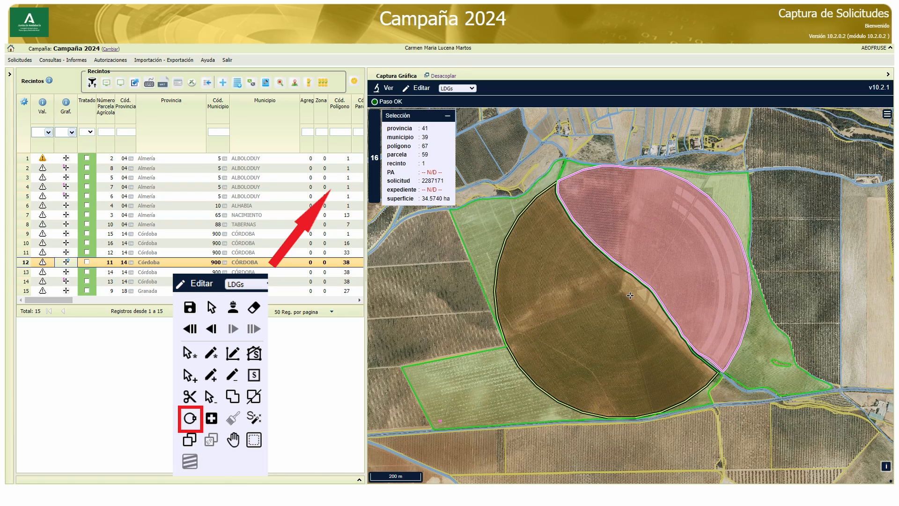
mouse_move(430, 90)
left_click(431, 107)
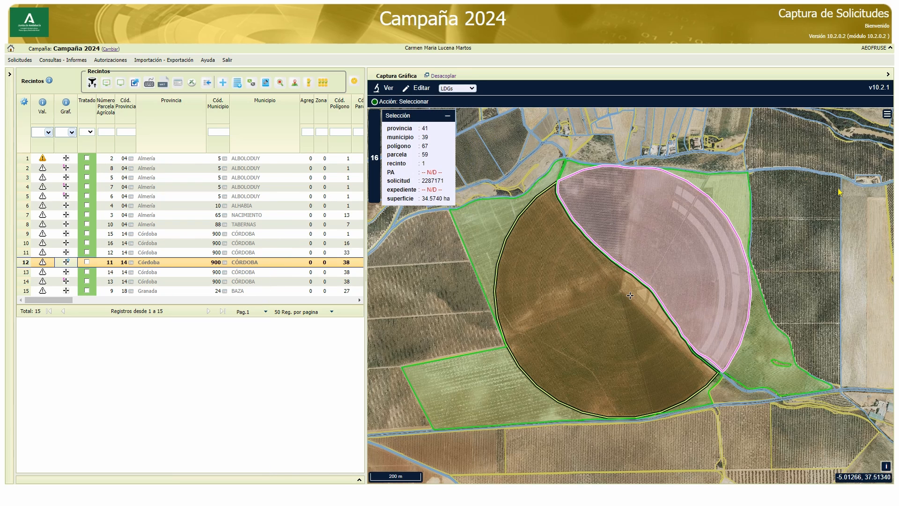
Run the LDG geometry repair on the semicircular LDG in polygon 67, parcel 59
mouse_move(418, 90)
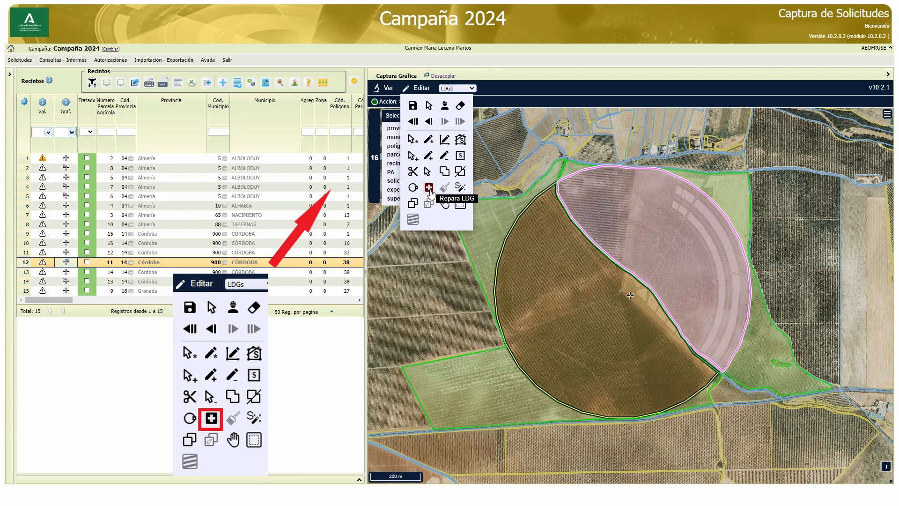
left_click(429, 188)
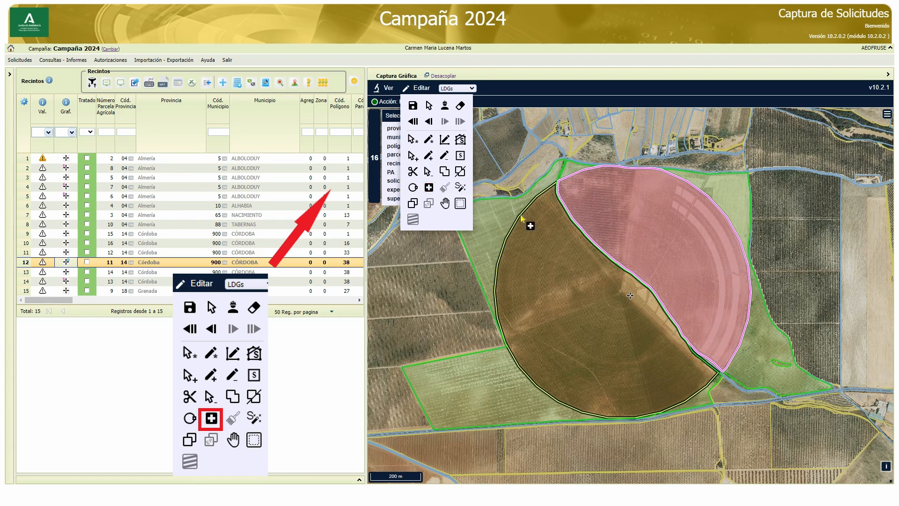
left_click(594, 232)
scroll(605, 268, "up", 1)
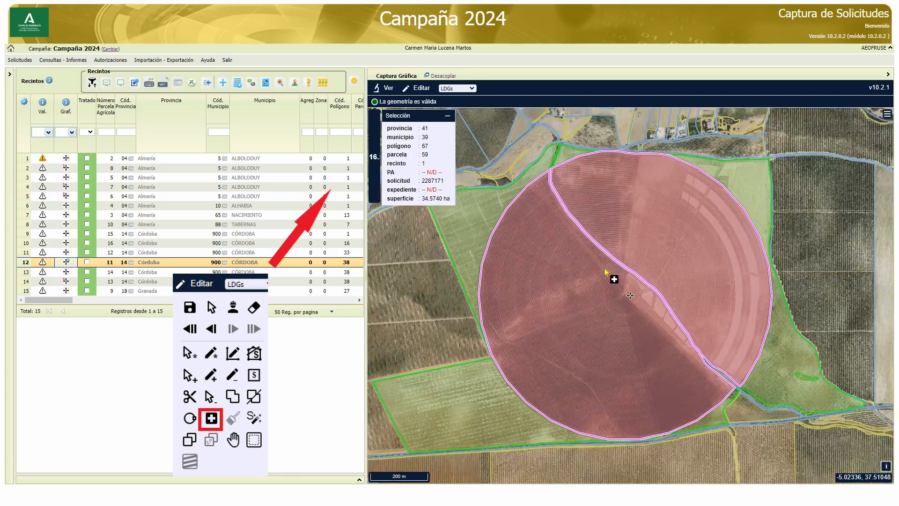
scroll(606, 268, "down", 2)
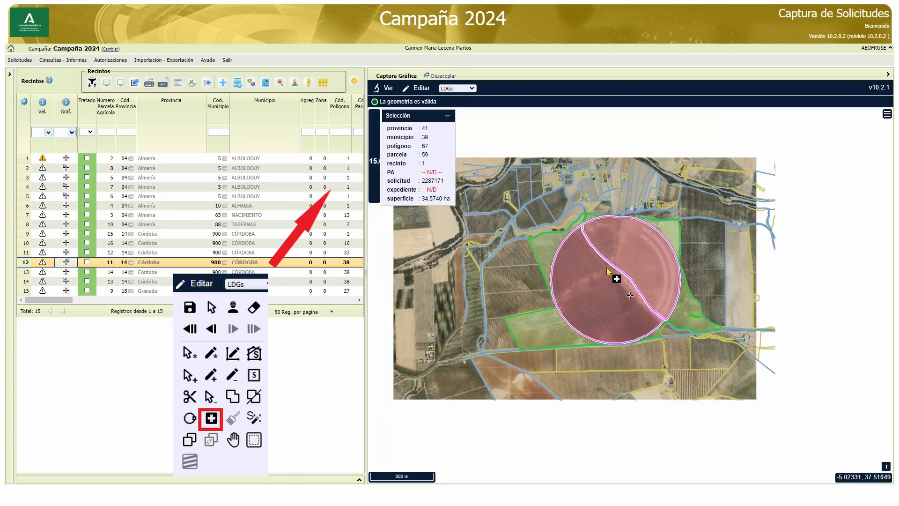
scroll(618, 241, "up", 1)
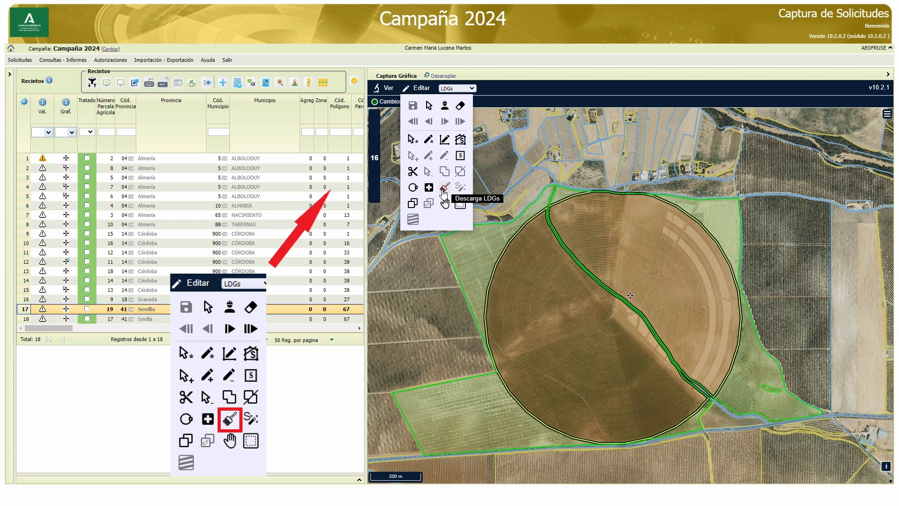
Unload the LDGs of the circular pivot area in polygon 67
left_click(443, 190)
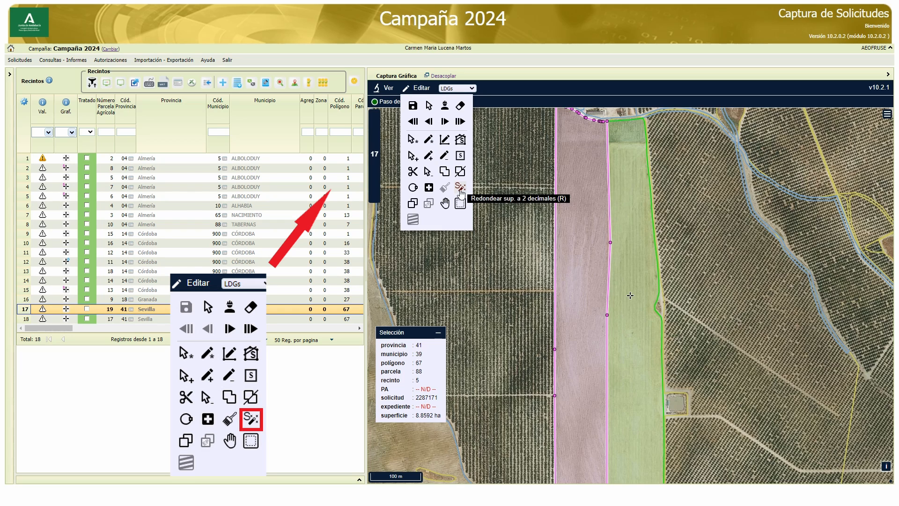
Round the surface area of the selected LDG in polygon 67, parcel 88, to two decimals
left_click(461, 189)
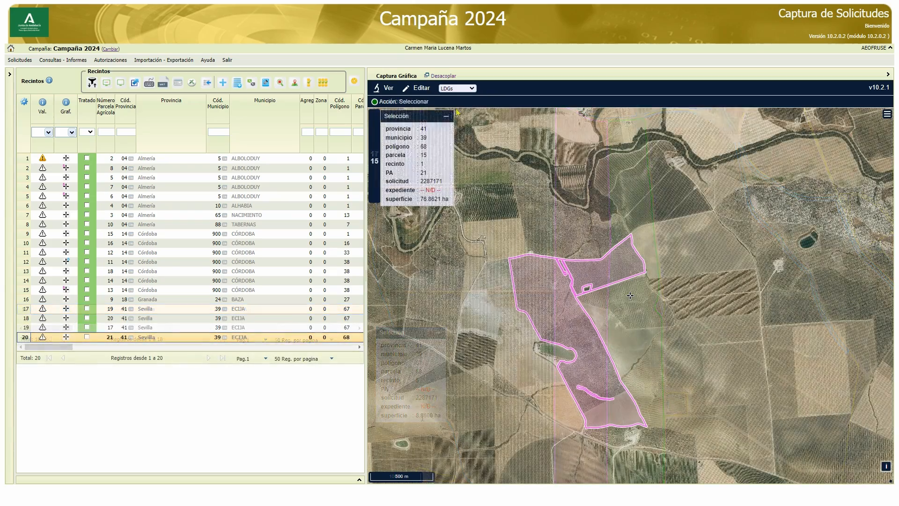
Display the Elementos del Paisaje vector layer over the selected LDG in polygon 68, parcel 15
mouse_move(420, 88)
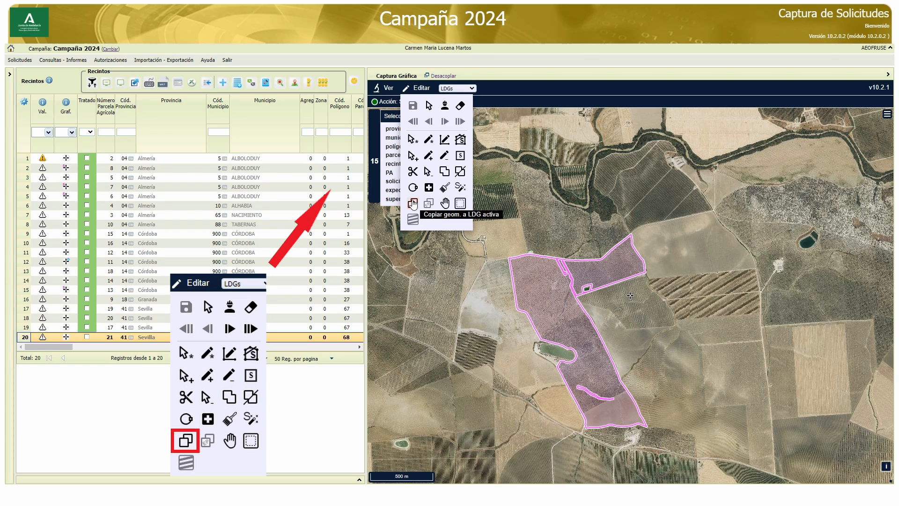
left_click(888, 113)
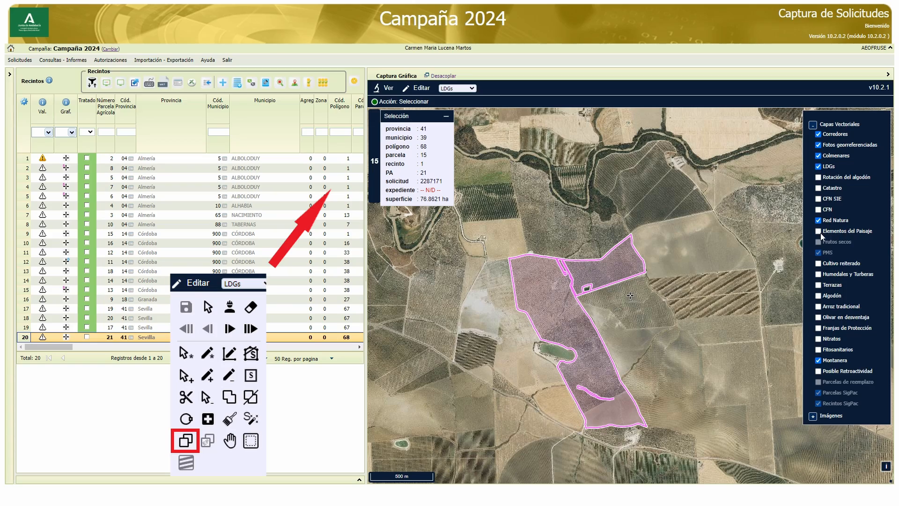
scroll(575, 326, "up", 3)
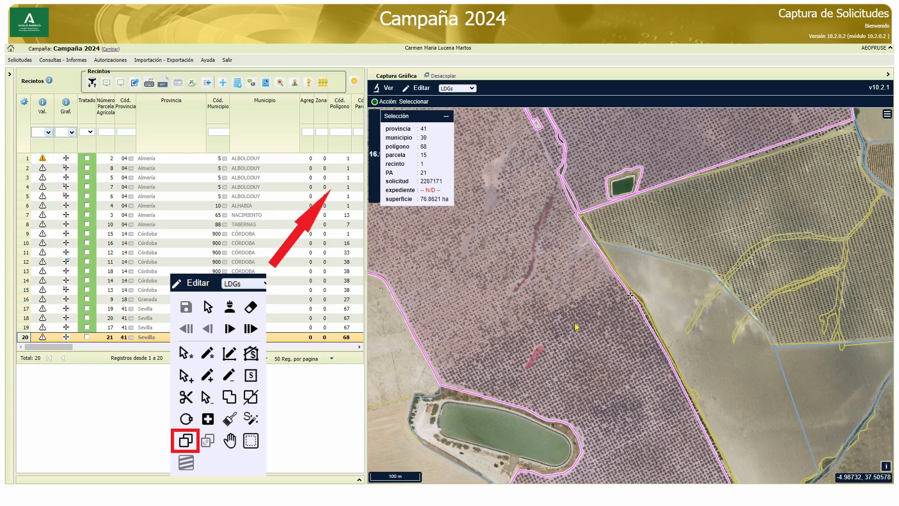
left_click_drag(566, 331, 673, 272)
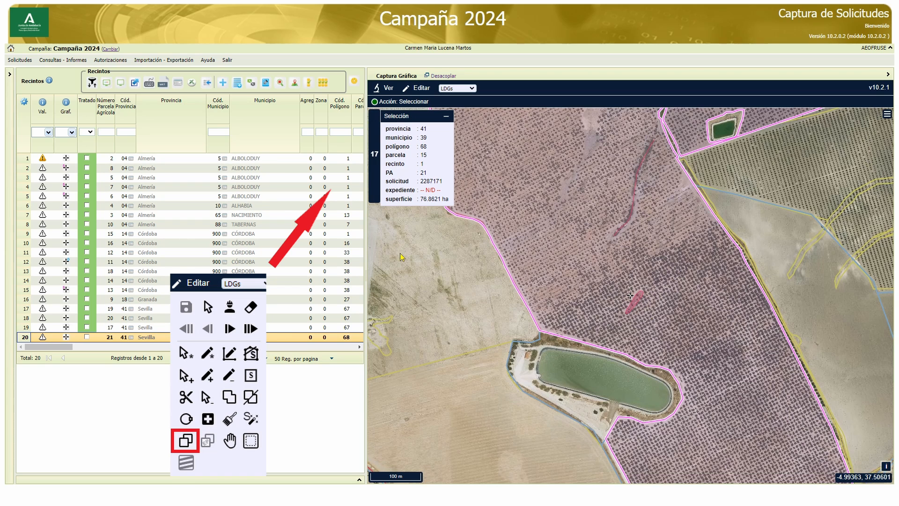
Copy the small landscape element northeast of the pond from Elementos del paisaje - Polígonos and subtract it from the active LDG with Quitar
left_click(415, 90)
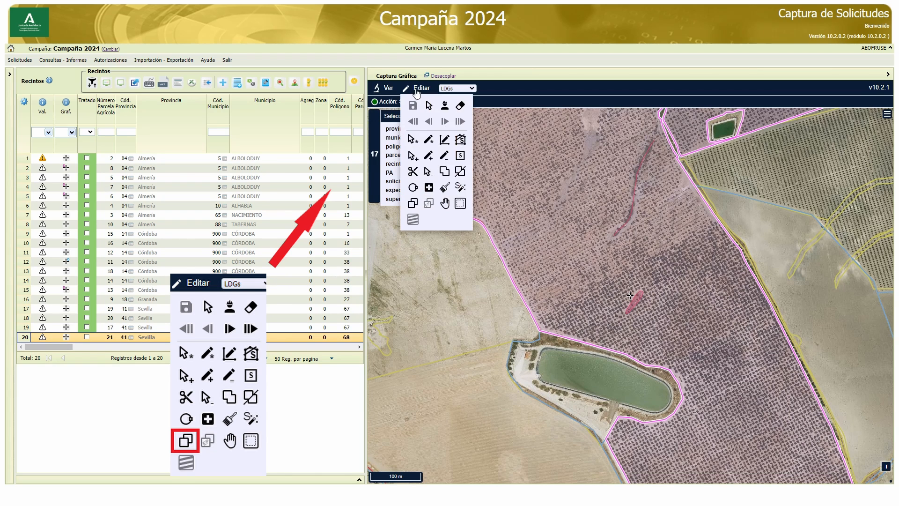
left_click(414, 205)
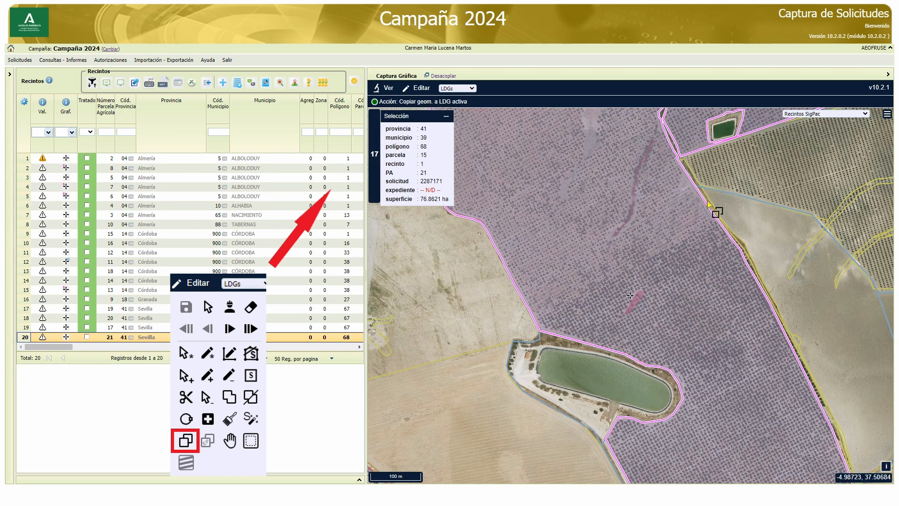
left_click(862, 115)
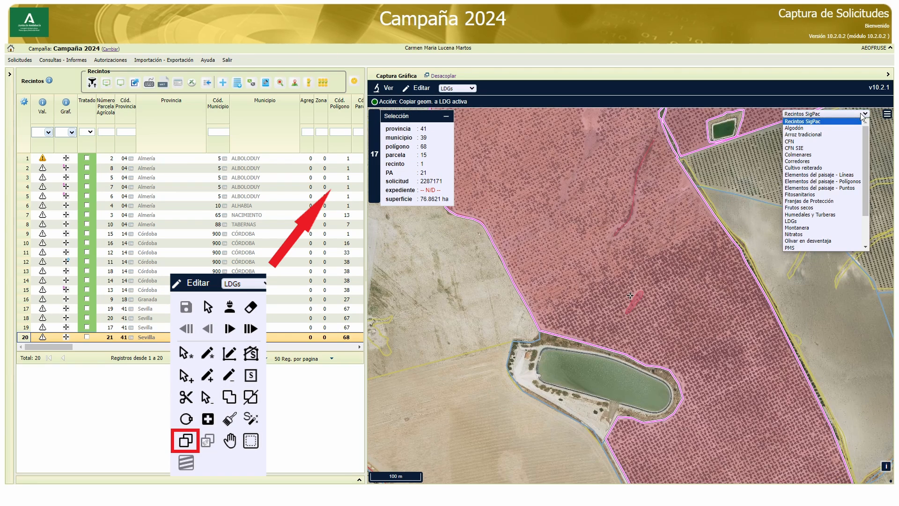
left_click(859, 183)
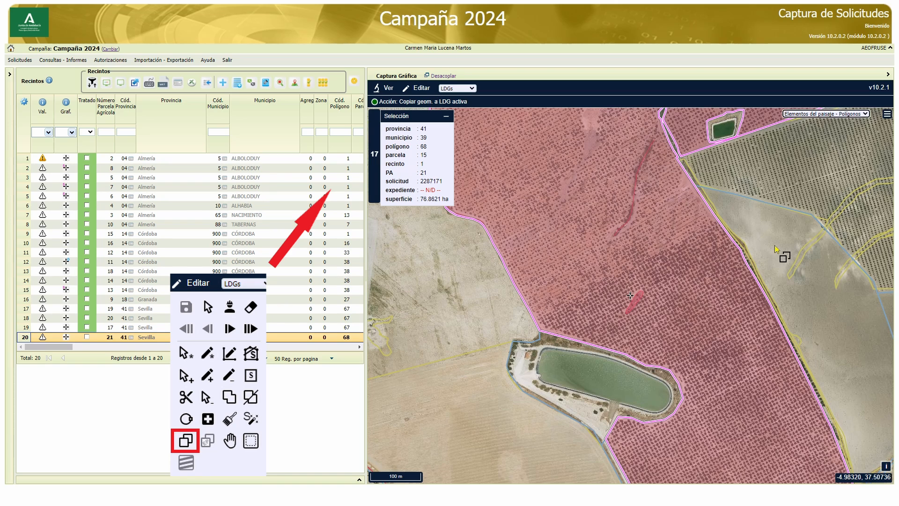
left_click(636, 301)
left_click(636, 301)
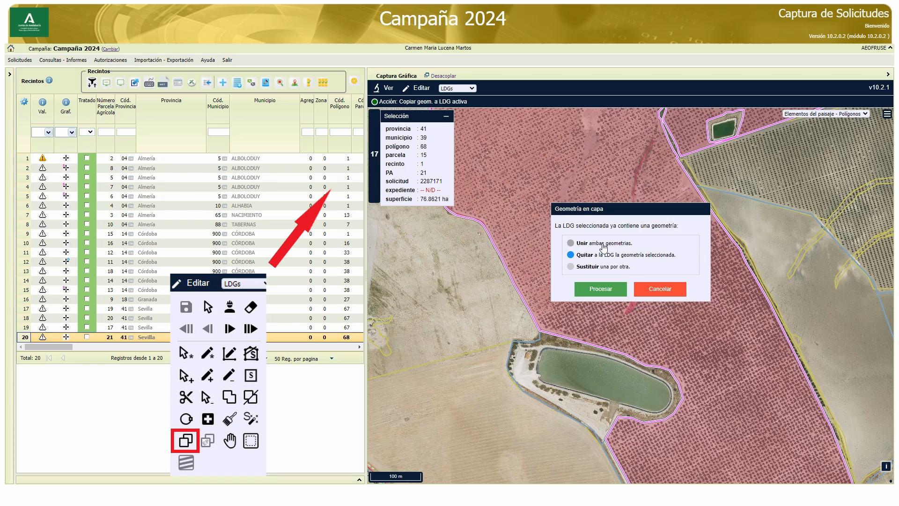
left_click(612, 289)
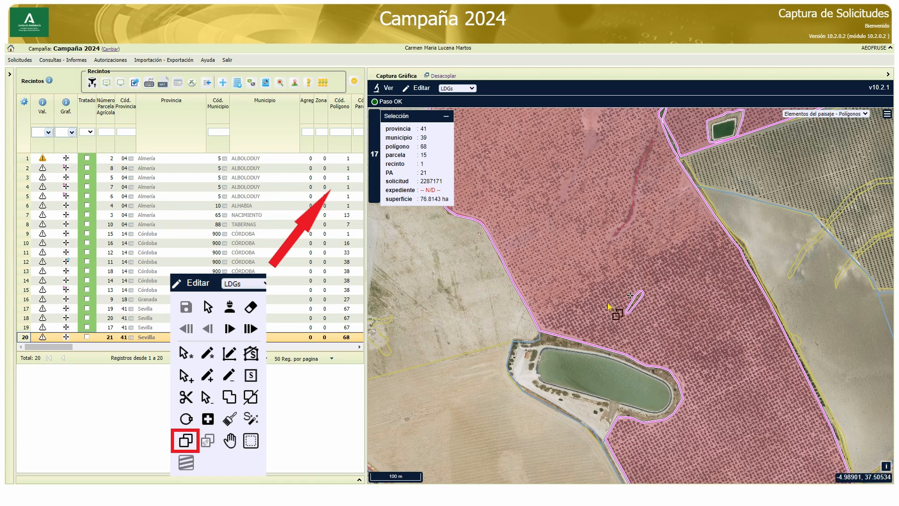
scroll(632, 303, "up", 1)
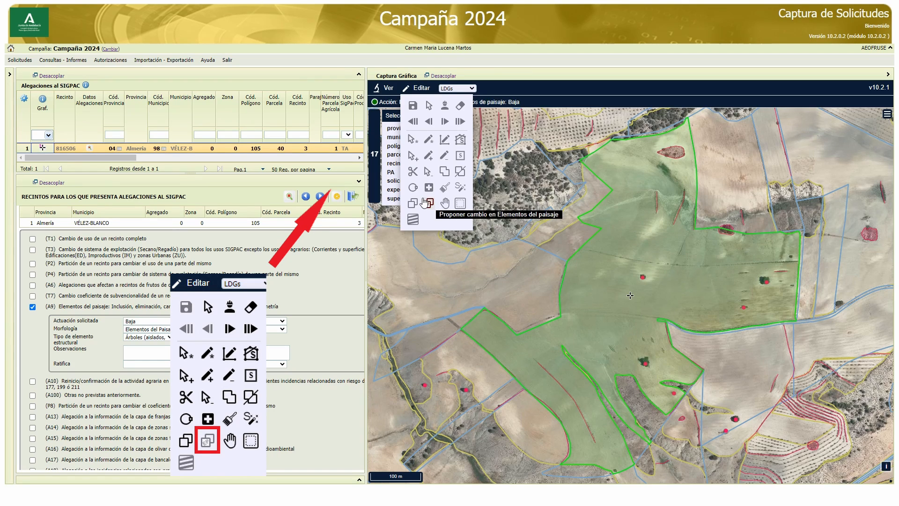
Propose removal (Baja) of the landscape element on the northern boundary of polygon 105, parcel 40, and save the changes
left_click(423, 202)
left_click(726, 232)
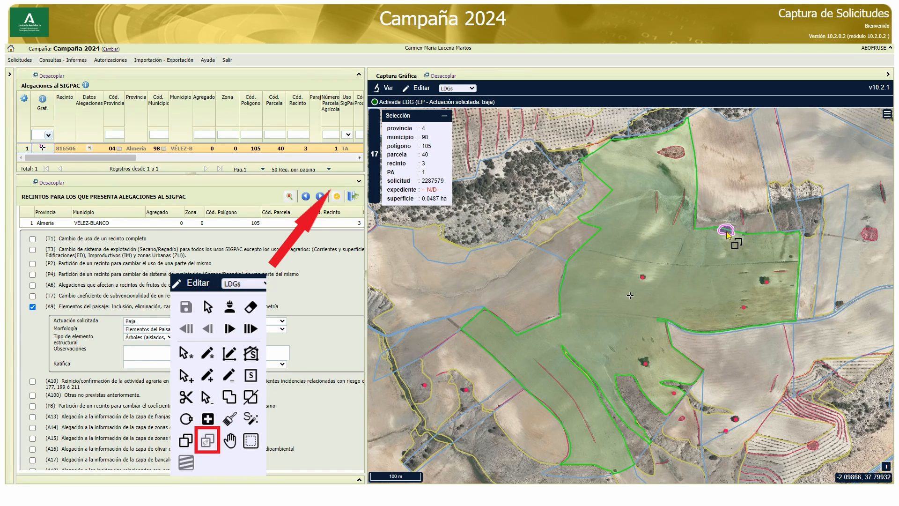
scroll(726, 233, "up", 1)
left_click(420, 87)
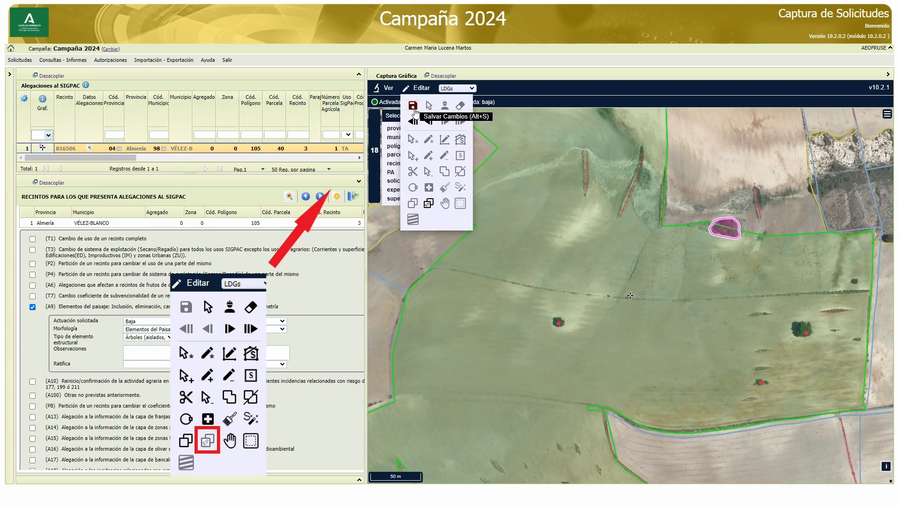
left_click(415, 109)
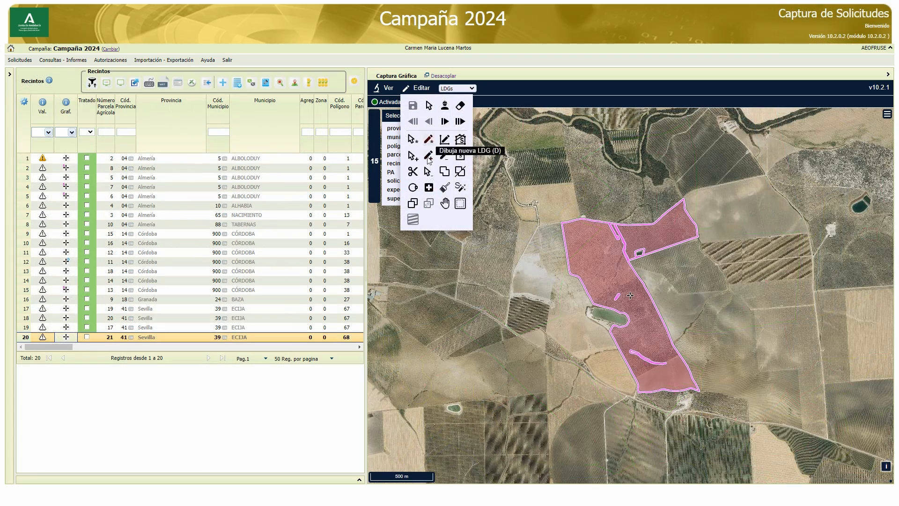
Try the Mover Colmenar tool with a southward move inside the selected LDG in polygon 68, parcel 15
left_click(445, 204)
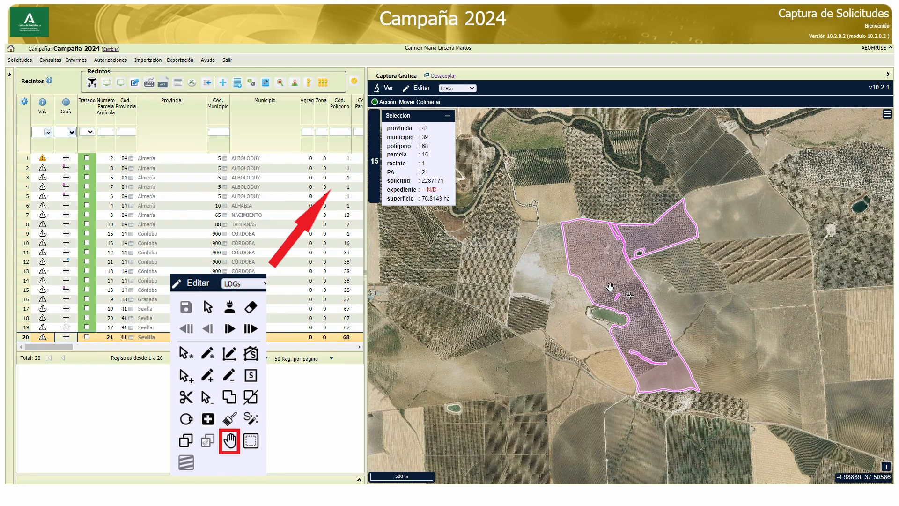
left_click_drag(613, 290, 638, 347)
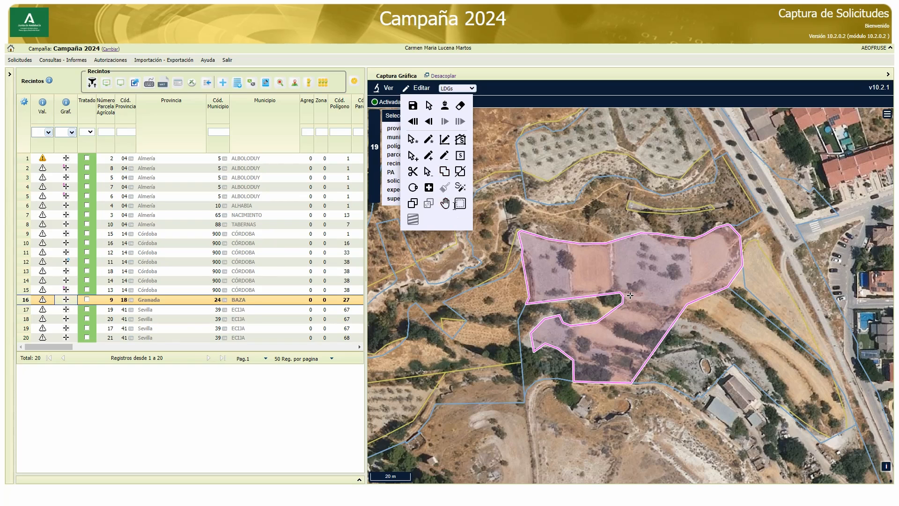
Create an interior corridor with a distance of 1,5 m in the selected LDG in polygon 27, parcel 101
left_click(460, 205)
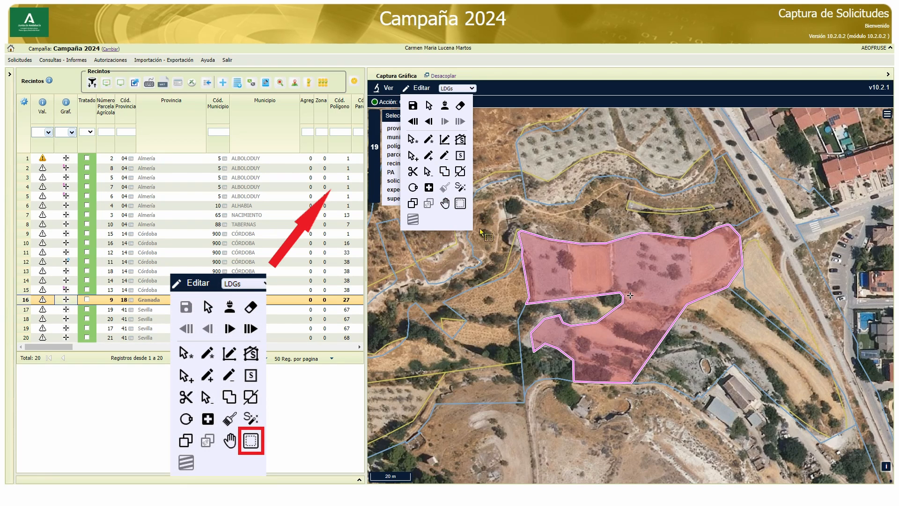
left_click(571, 269)
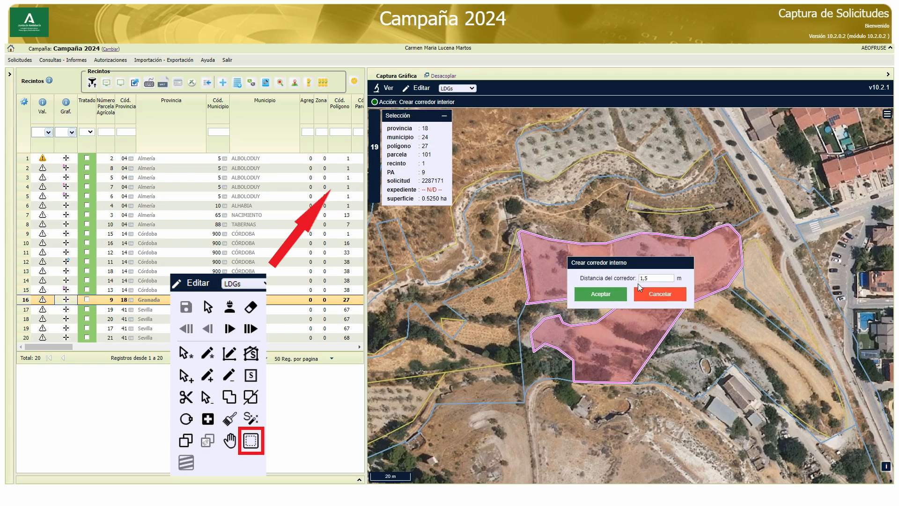
left_click(601, 295)
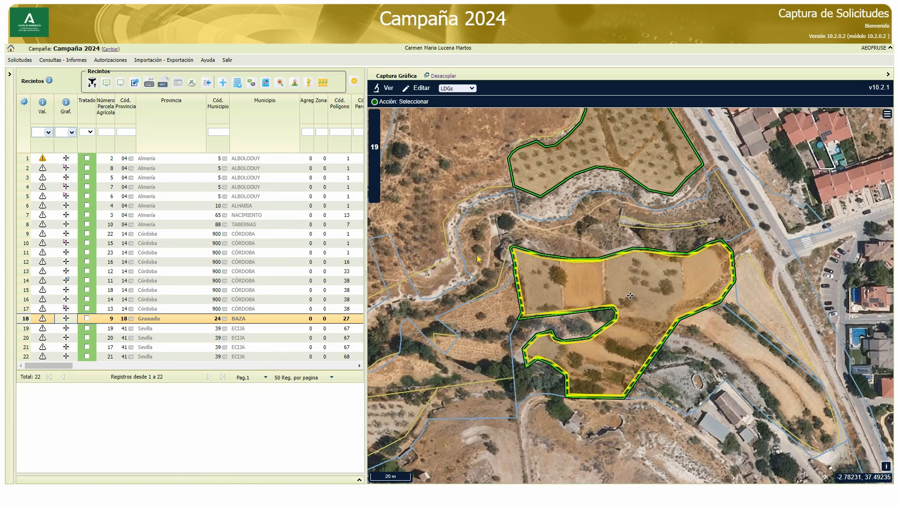
Open the LDG editing tools for the Baza enclosure
mouse_move(424, 91)
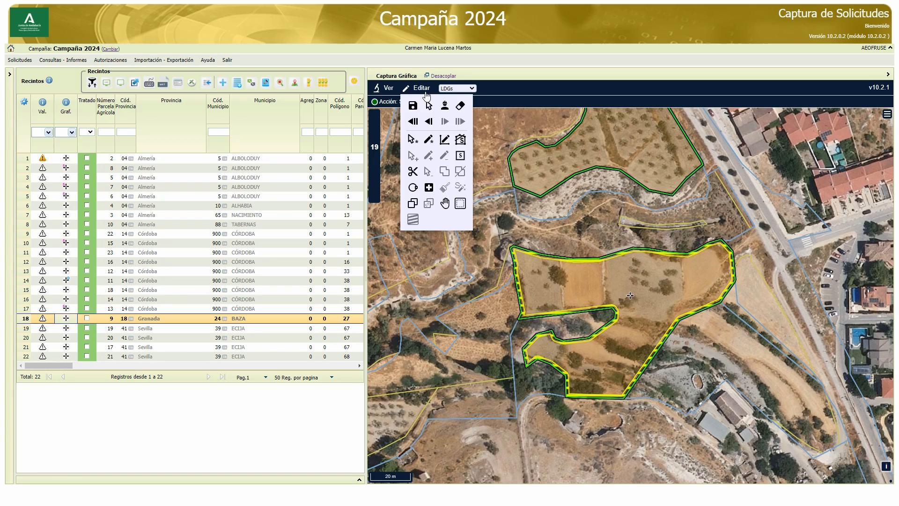